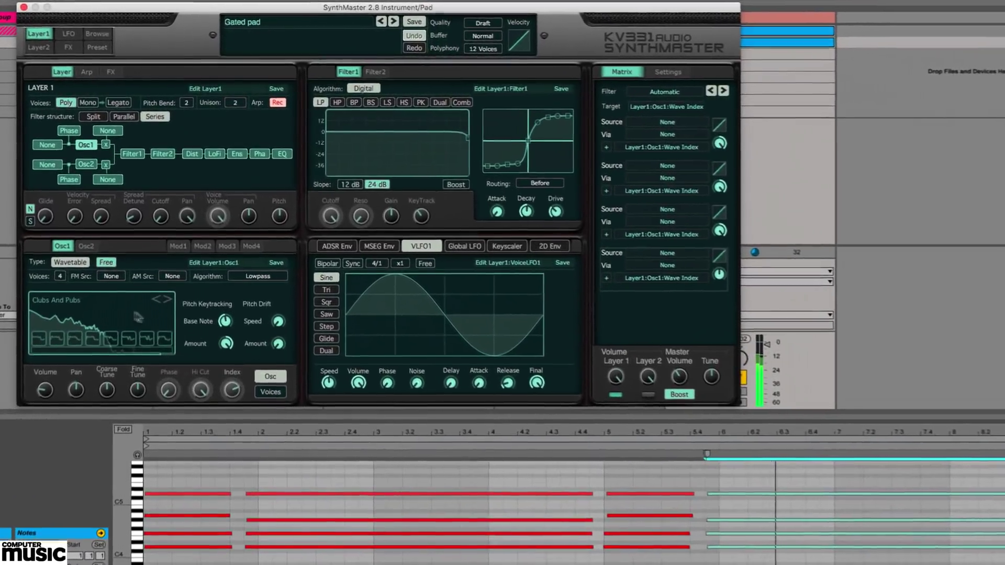
# Switch Osc1's Clubs And Pubs wavetable display to the 3D Spectrum view.
pyautogui.click(50, 292)
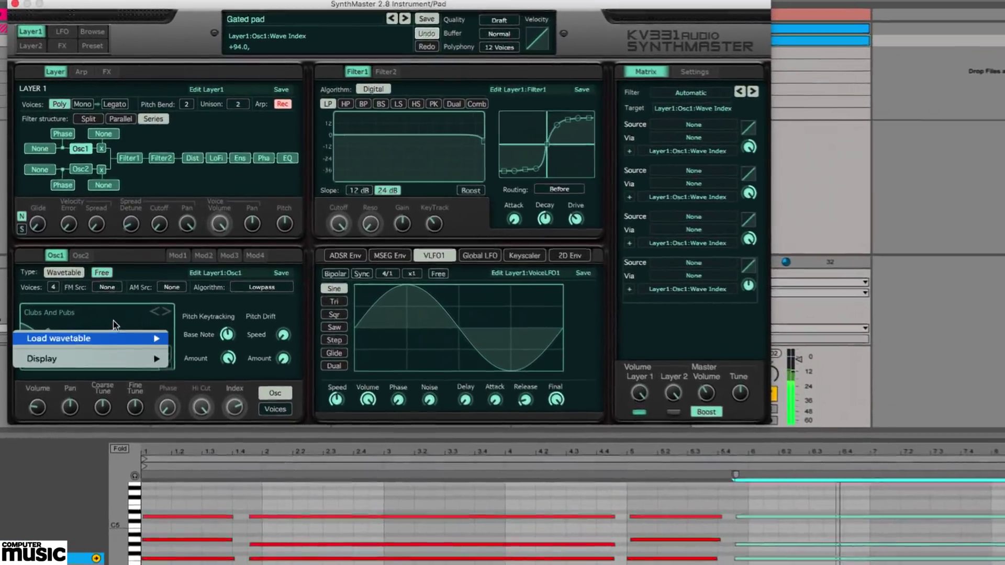
pyautogui.moveTo(129, 378)
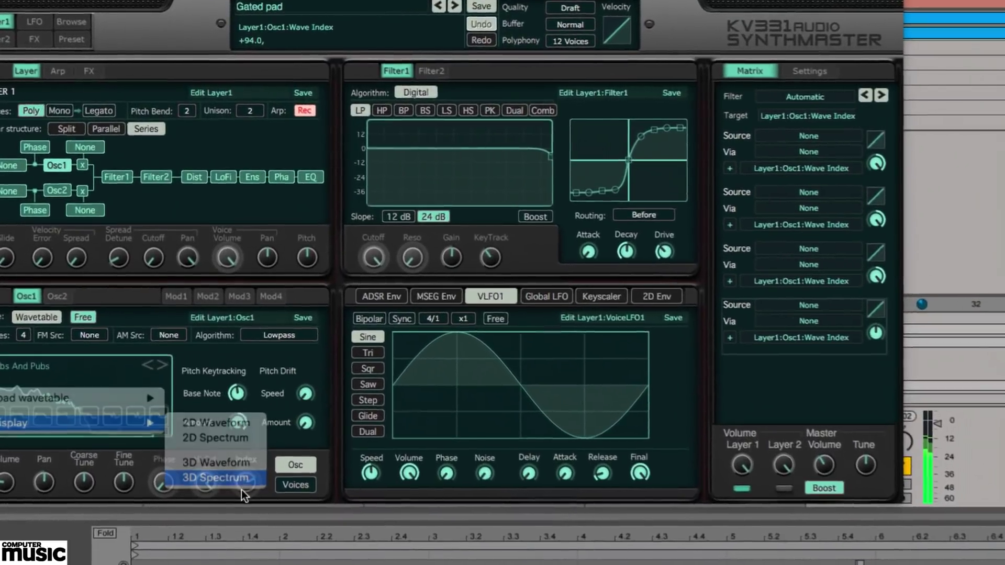
pyautogui.click(230, 425)
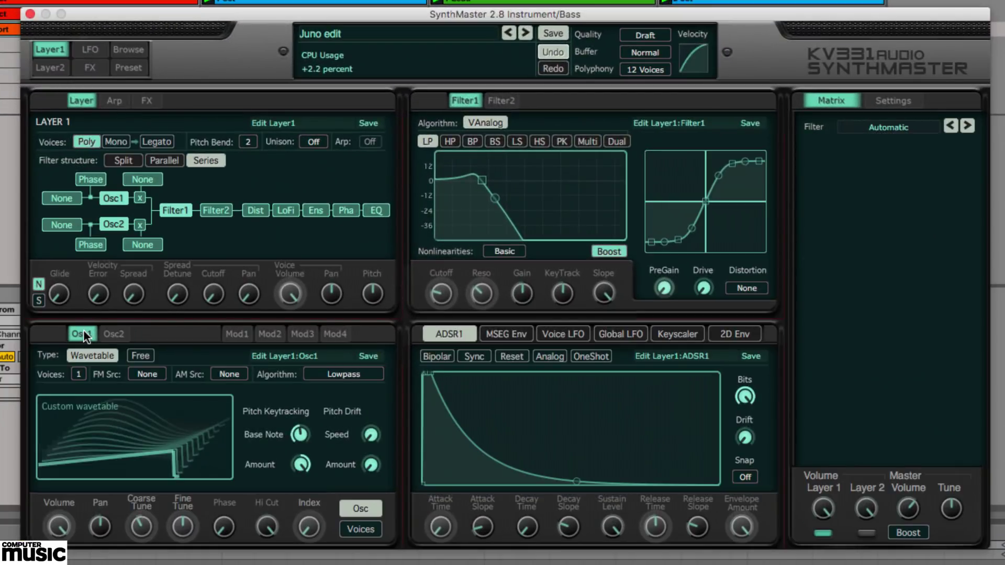
# Glance at Osc2, step Osc1 through 4, 8, 12 and 16 voices, and reveal mix, spread and detune controls.
pyautogui.click(115, 333)
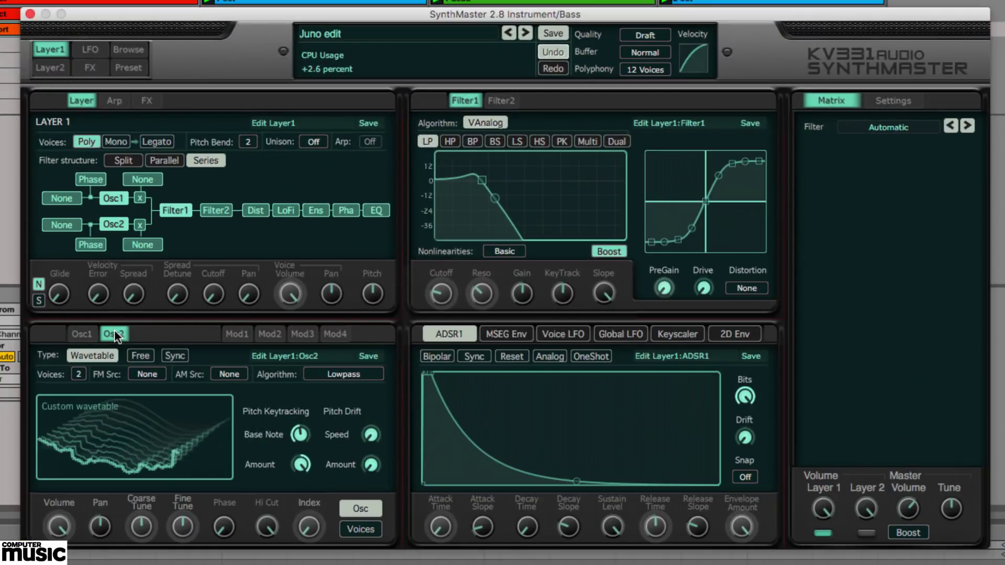
pyautogui.click(82, 335)
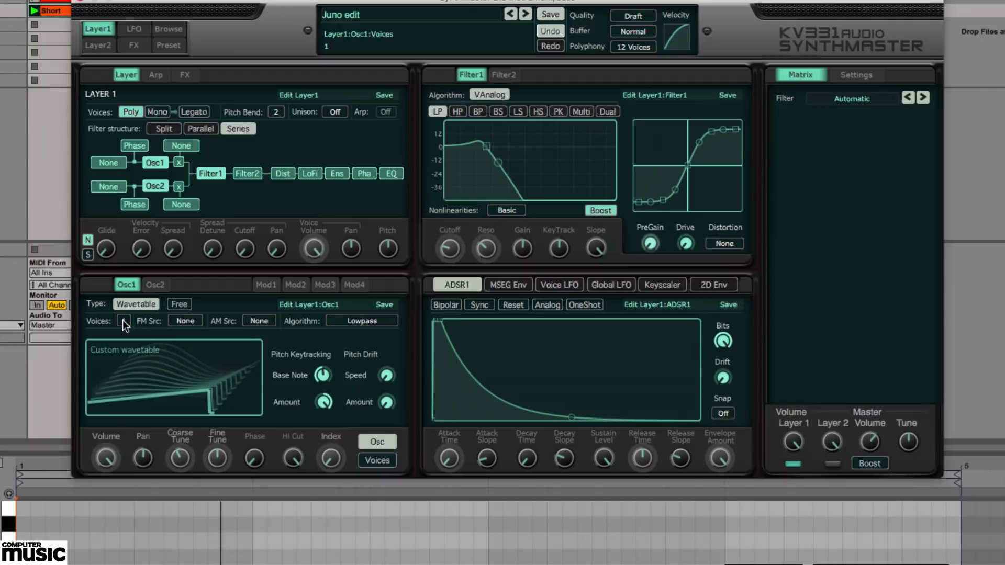
pyautogui.click(79, 374)
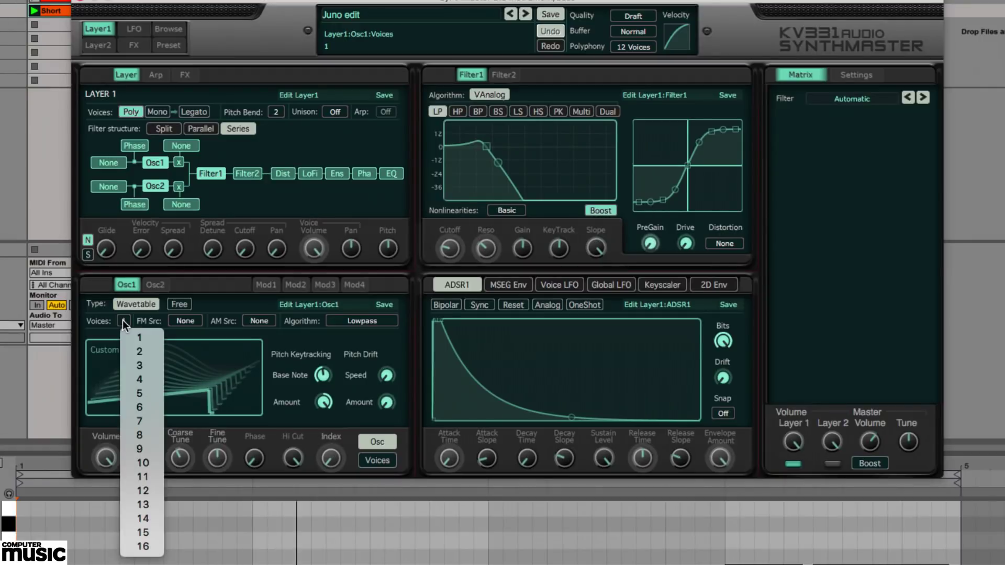
pyautogui.click(125, 378)
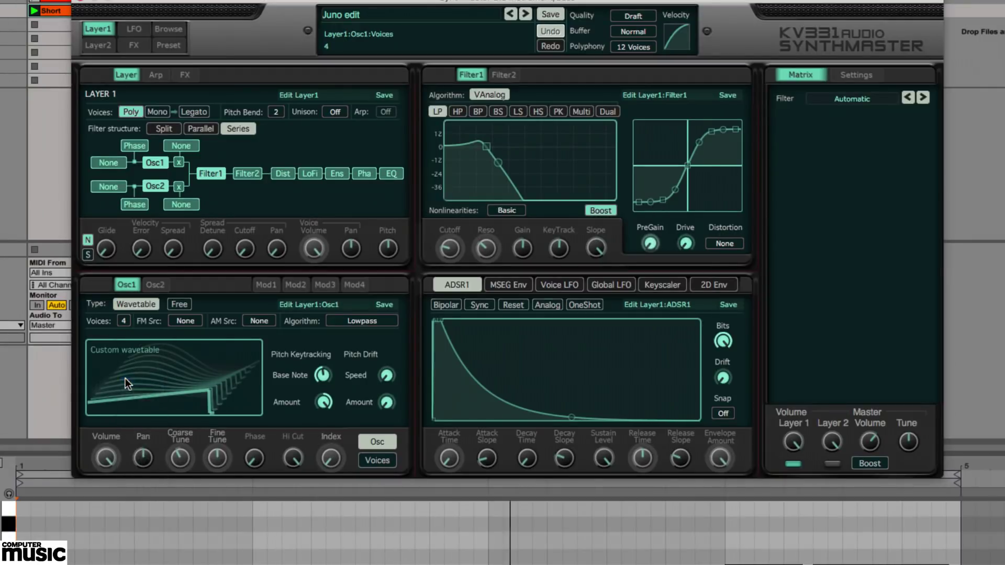
pyautogui.click(127, 321)
pyautogui.click(142, 437)
pyautogui.click(127, 319)
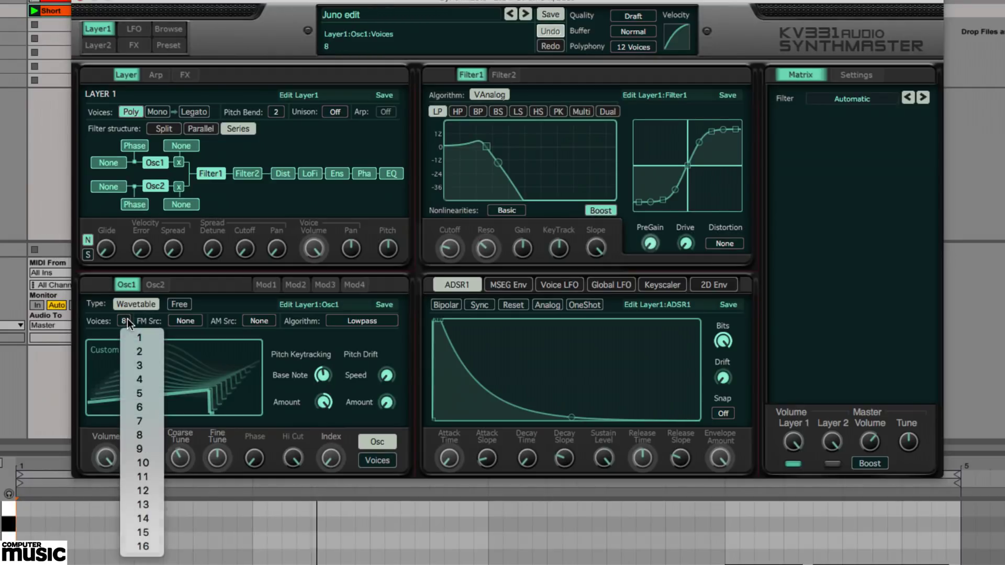
pyautogui.click(145, 487)
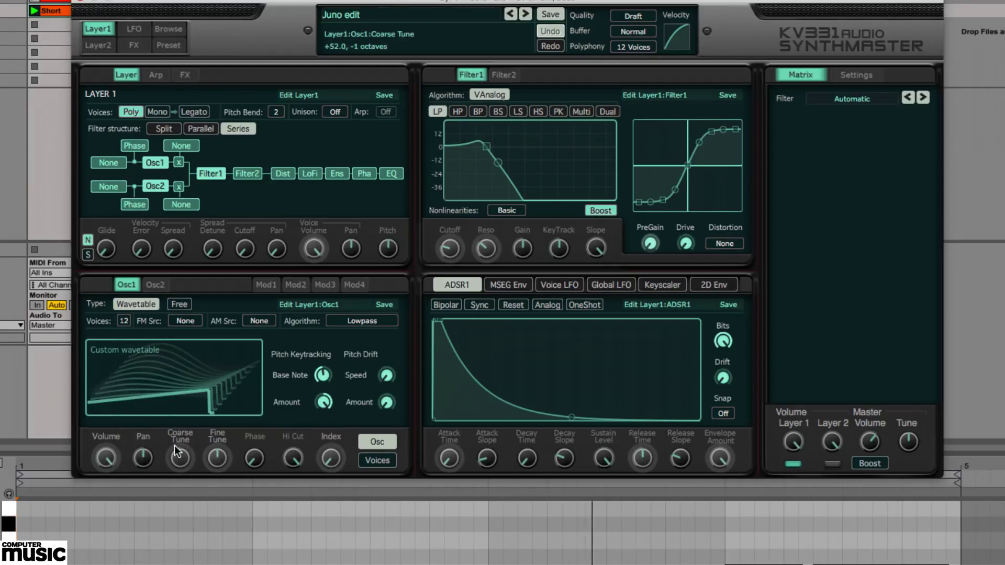
pyautogui.click(124, 319)
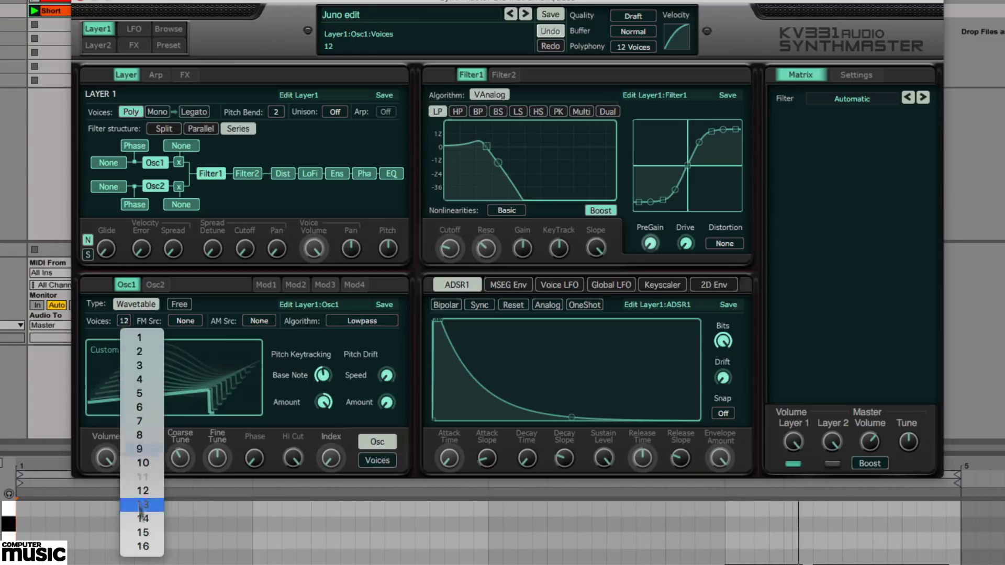
pyautogui.click(143, 550)
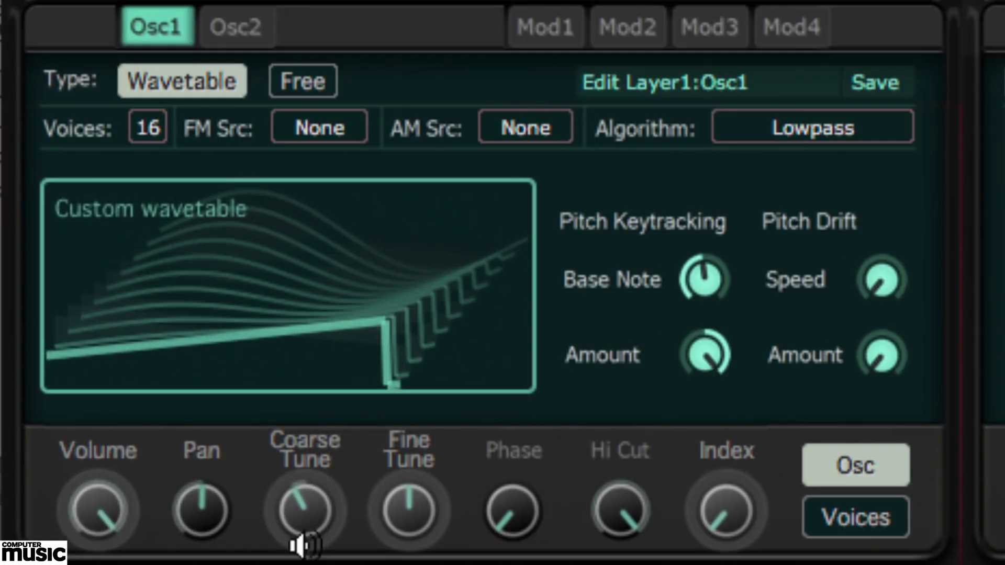
pyautogui.click(808, 518)
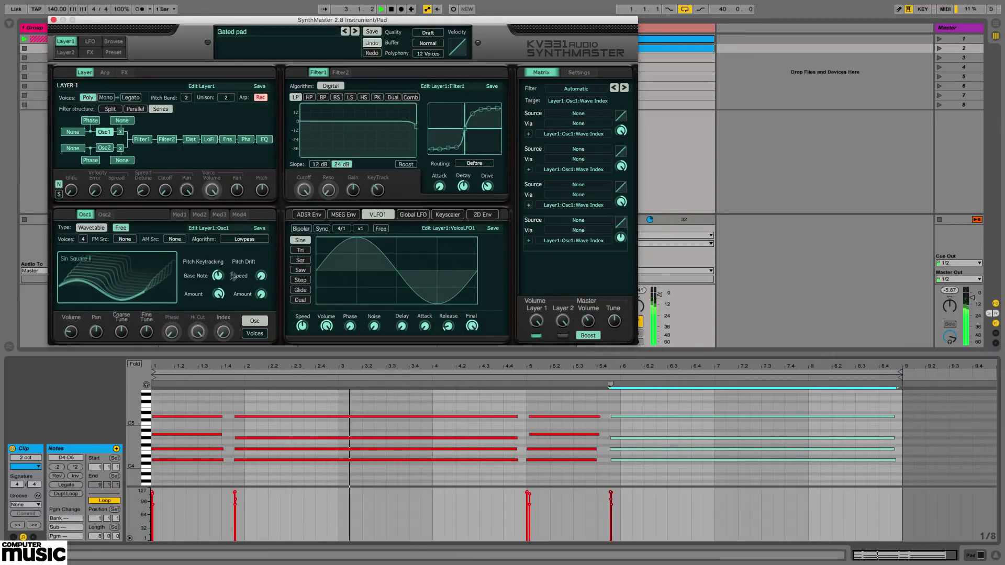
# Keep Osc1 on Wavetable, reset the index to sine, and sweep Sin Square II to square and back.
pyautogui.click(91, 228)
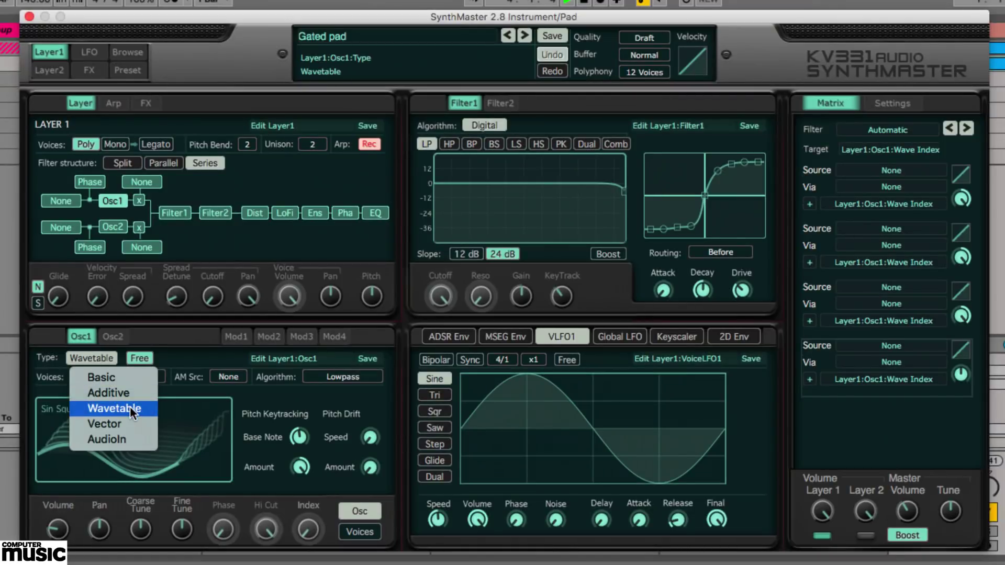
pyautogui.click(130, 406)
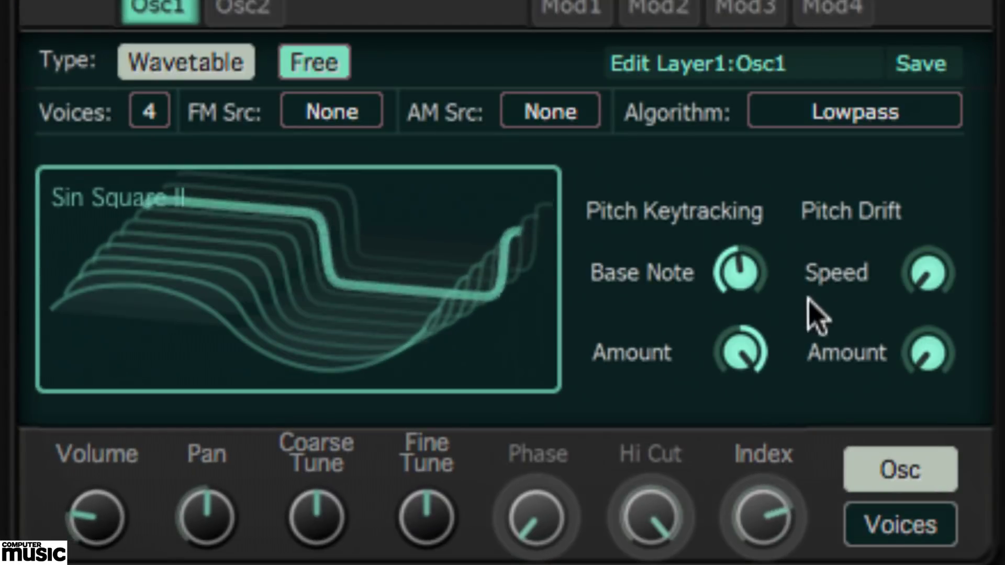
pyautogui.moveTo(785, 460); pyautogui.dragTo(774, 511)
pyautogui.moveTo(480, 313)
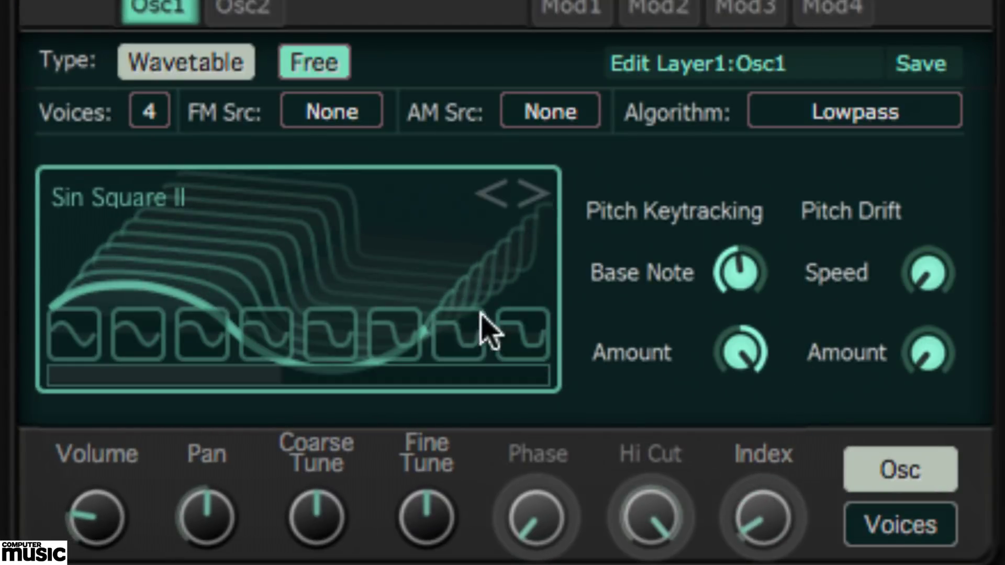
pyautogui.moveTo(254, 377); pyautogui.dragTo(546, 361)
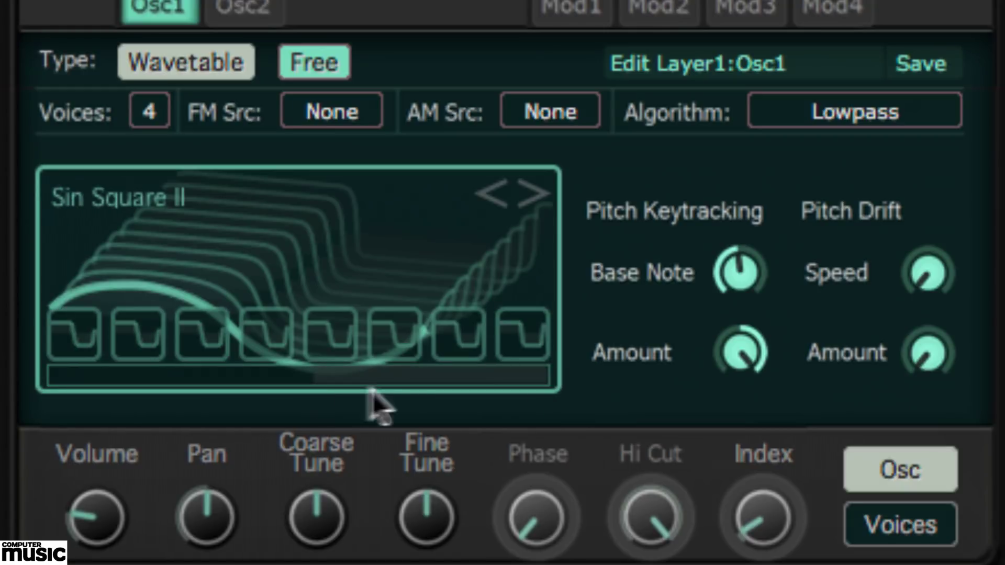
pyautogui.moveTo(399, 385); pyautogui.dragTo(89, 385)
# Load The Machine > Clubs And Pubs into Osc1, raise its index and move the position back.
pyautogui.rightClick(267, 250)
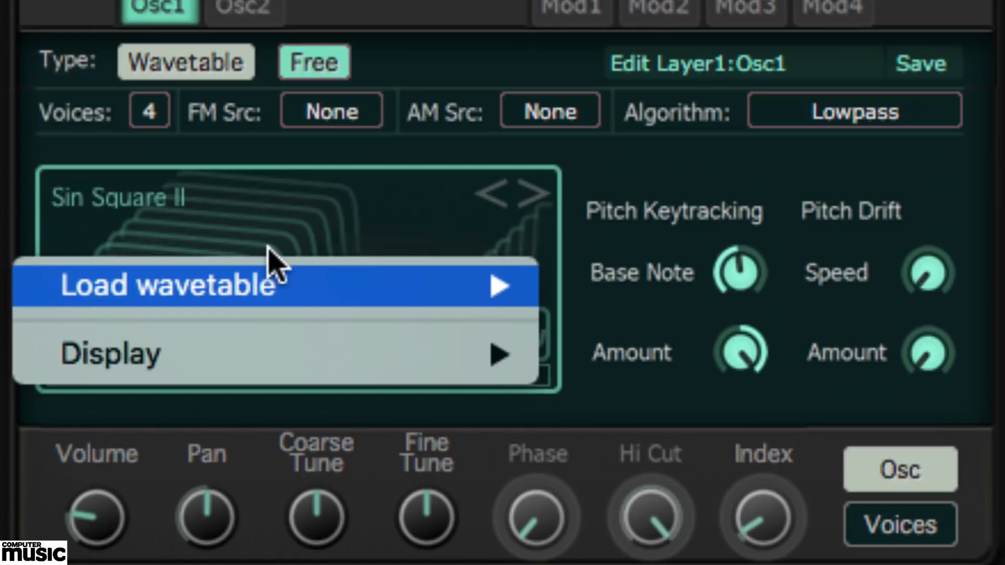
pyautogui.moveTo(366, 288)
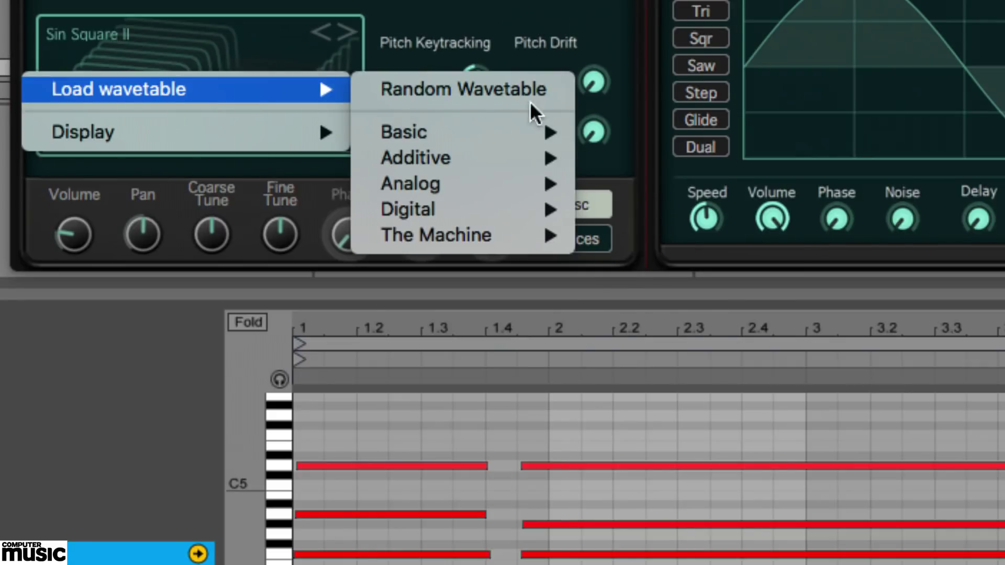
pyautogui.moveTo(526, 131)
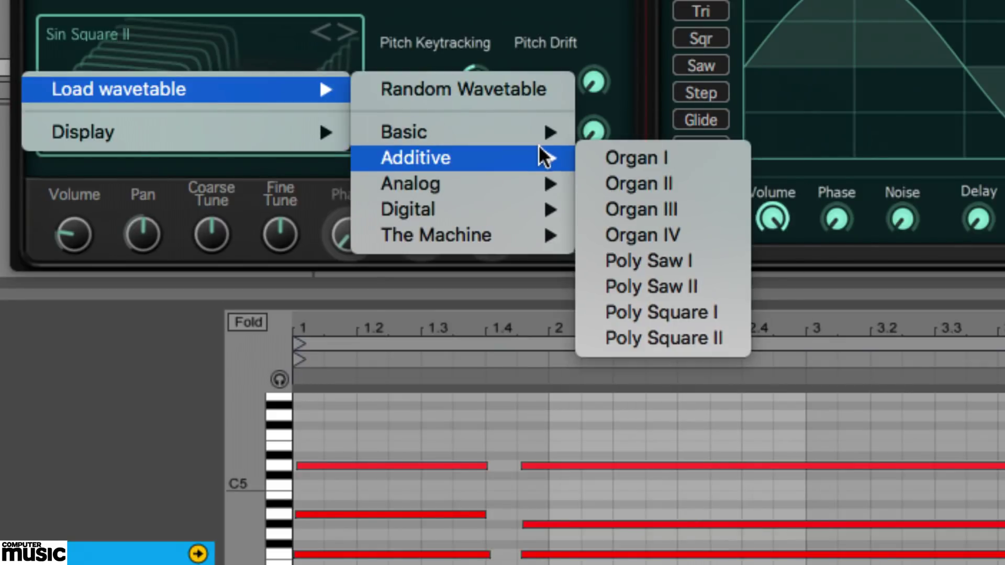
pyautogui.moveTo(534, 184)
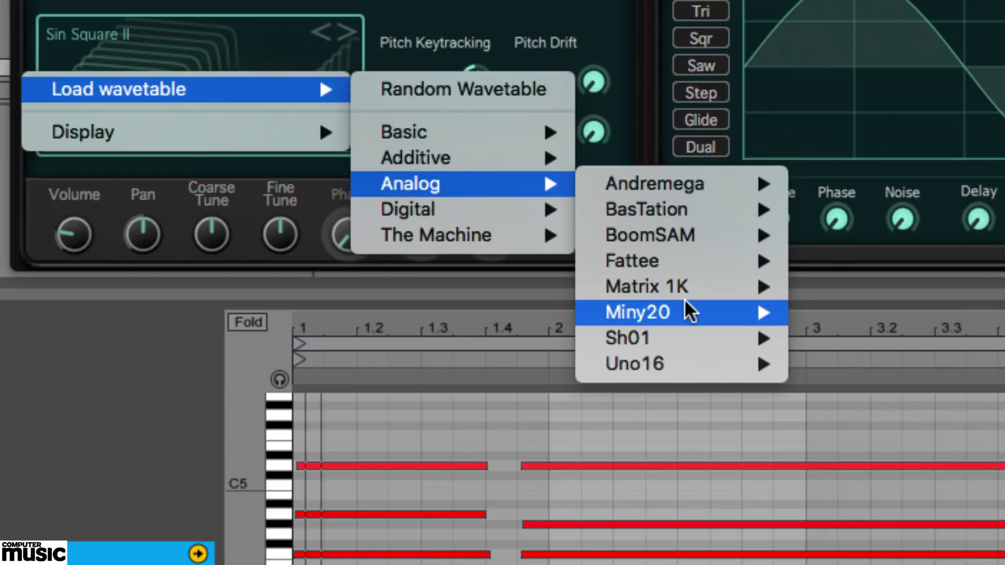
pyautogui.moveTo(548, 215)
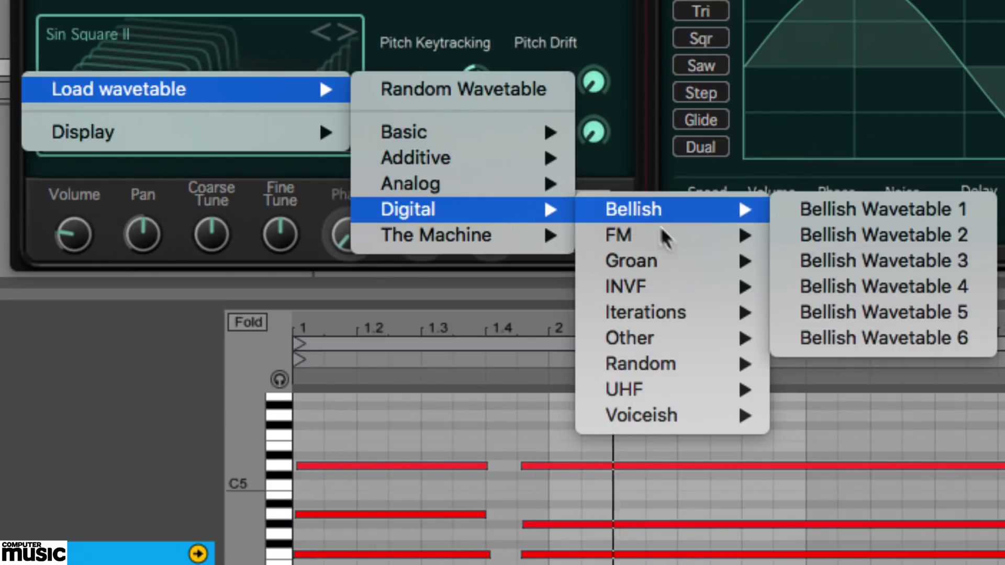
pyautogui.moveTo(666, 236)
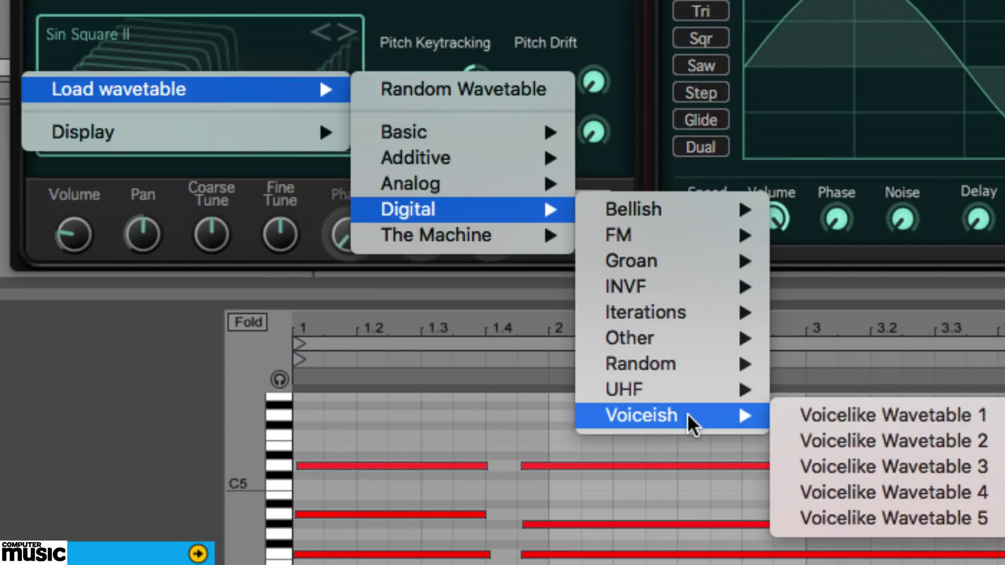
pyautogui.moveTo(488, 235)
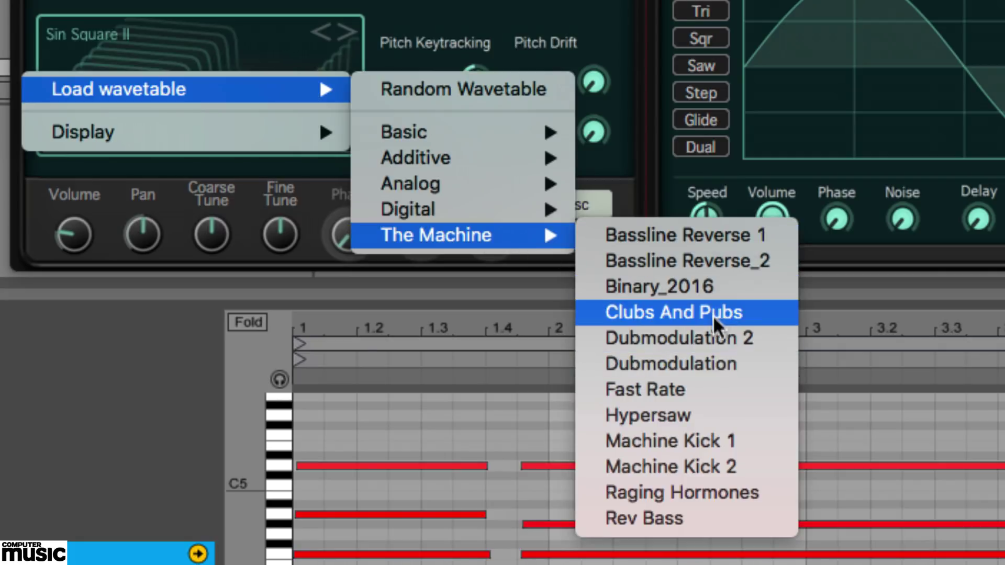
pyautogui.click(699, 312)
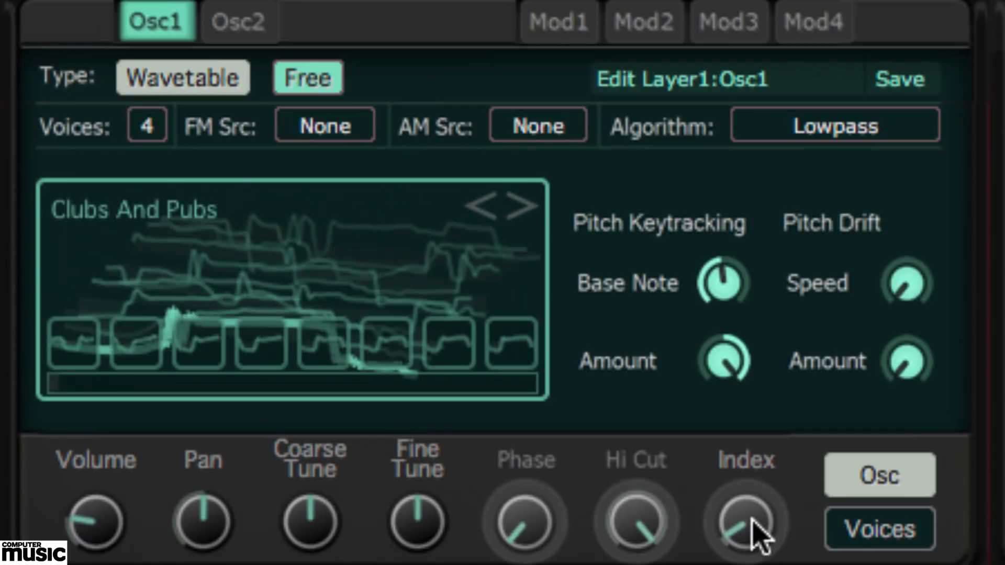
pyautogui.moveTo(754, 528); pyautogui.dragTo(754, 343)
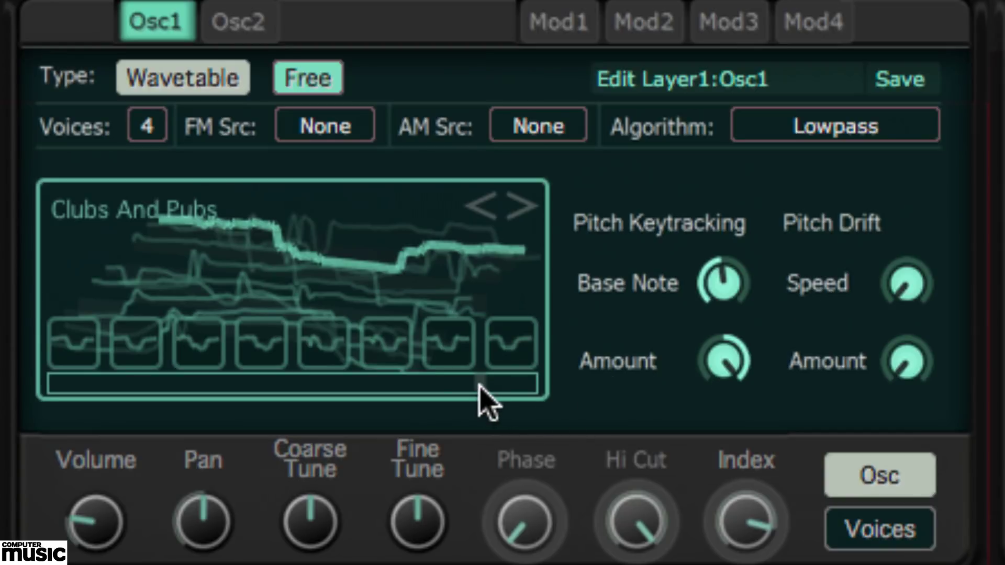
pyautogui.moveTo(404, 389)
pyautogui.mouseDown()
pyautogui.moveTo(99, 394)
pyautogui.moveTo(508, 396)
pyautogui.mouseUp()
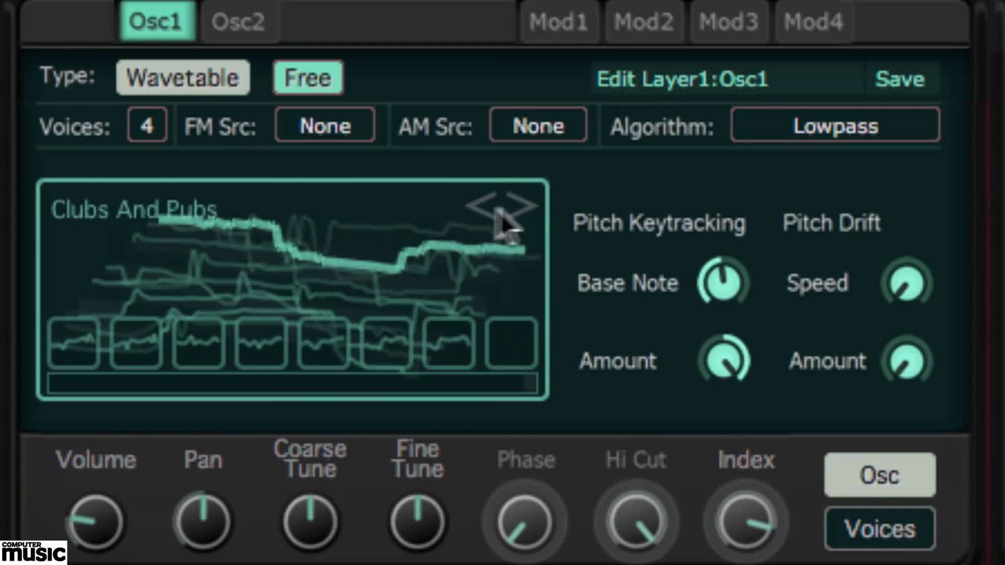
# Show Osc1's wavetable as a 2D waveform, lower the index, then view it as a 2D spectrum.
pyautogui.rightClick(331, 228)
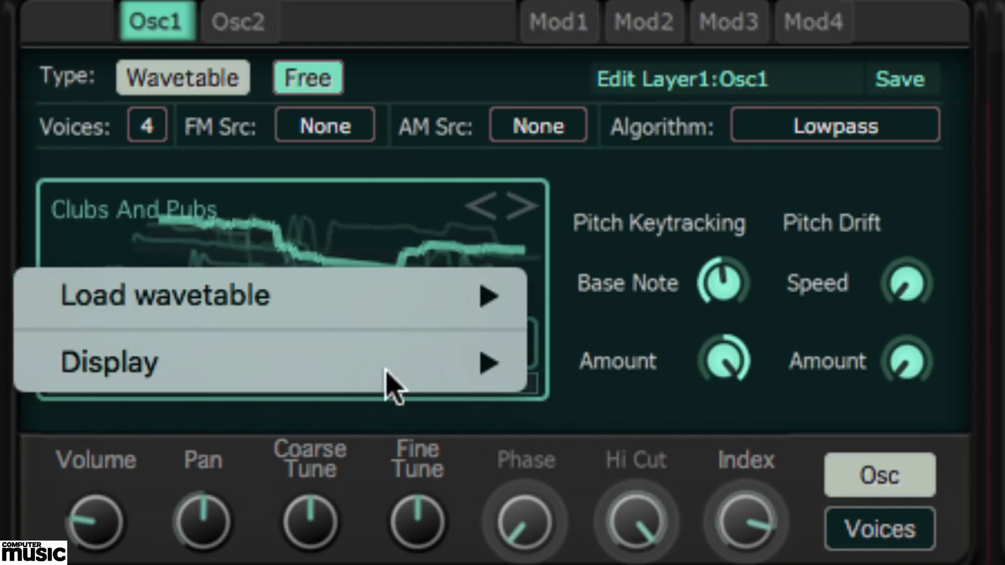
pyautogui.moveTo(388, 364)
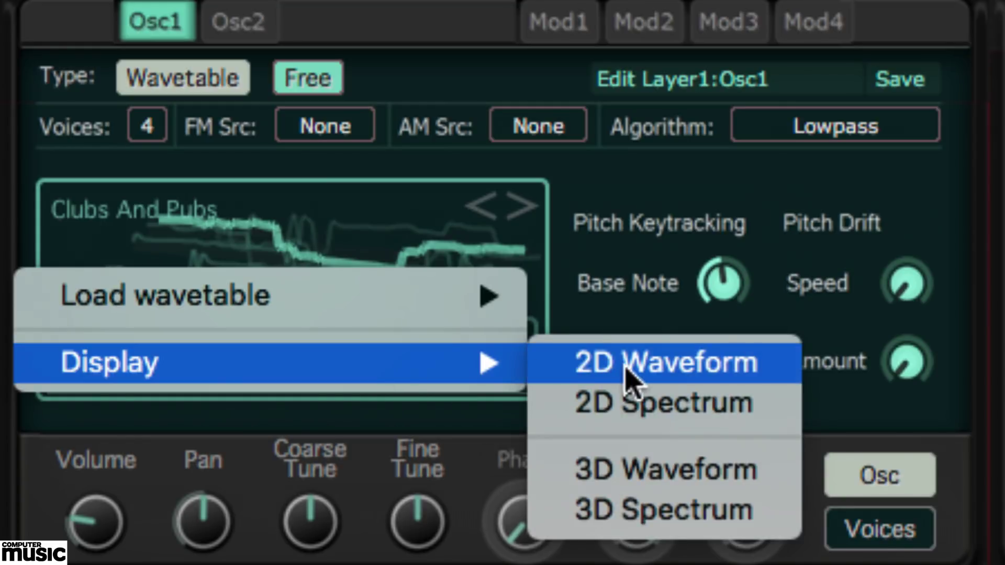
pyautogui.click(569, 367)
pyautogui.moveTo(761, 521); pyautogui.dragTo(761, 552)
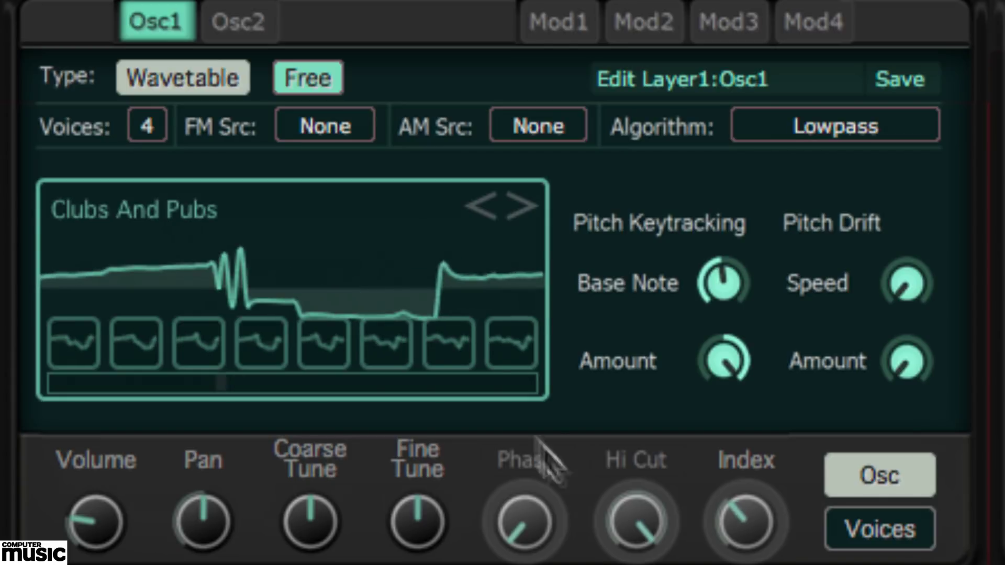
pyautogui.rightClick(406, 283)
pyautogui.moveTo(417, 382)
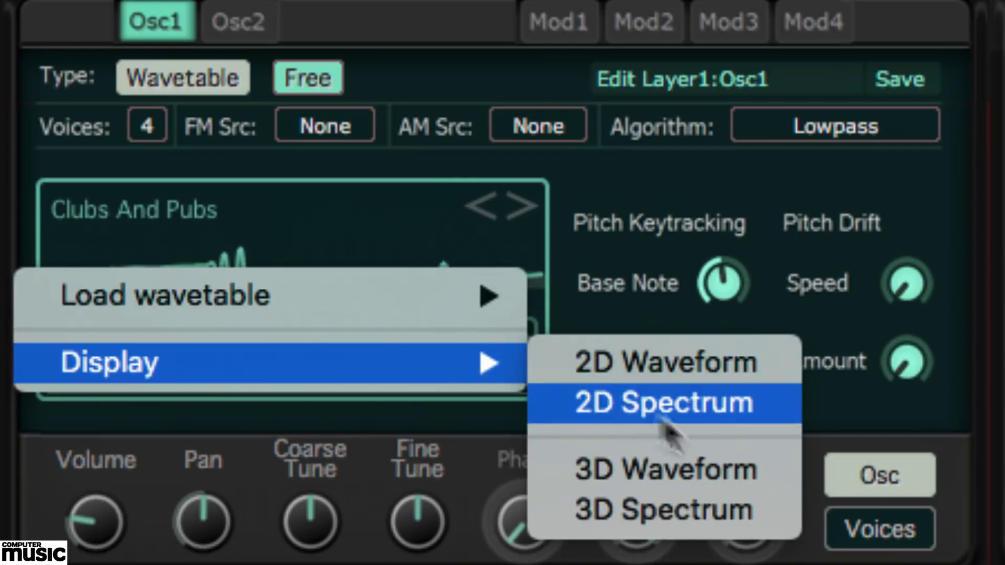
pyautogui.click(686, 413)
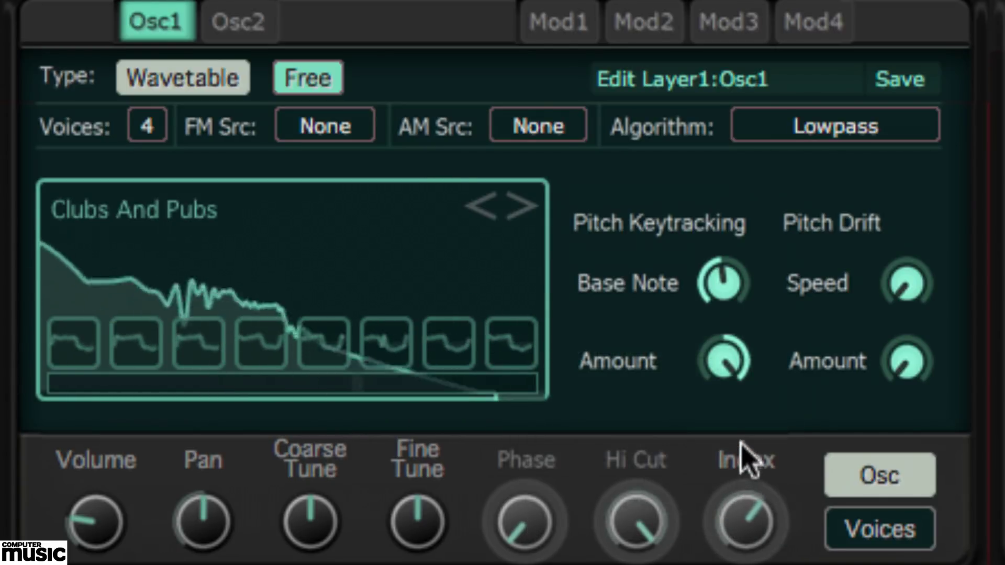
# Change the display to 3D Spectrum, then 3D Waveform, and move to another frame.
pyautogui.rightClick(347, 246)
pyautogui.moveTo(474, 372)
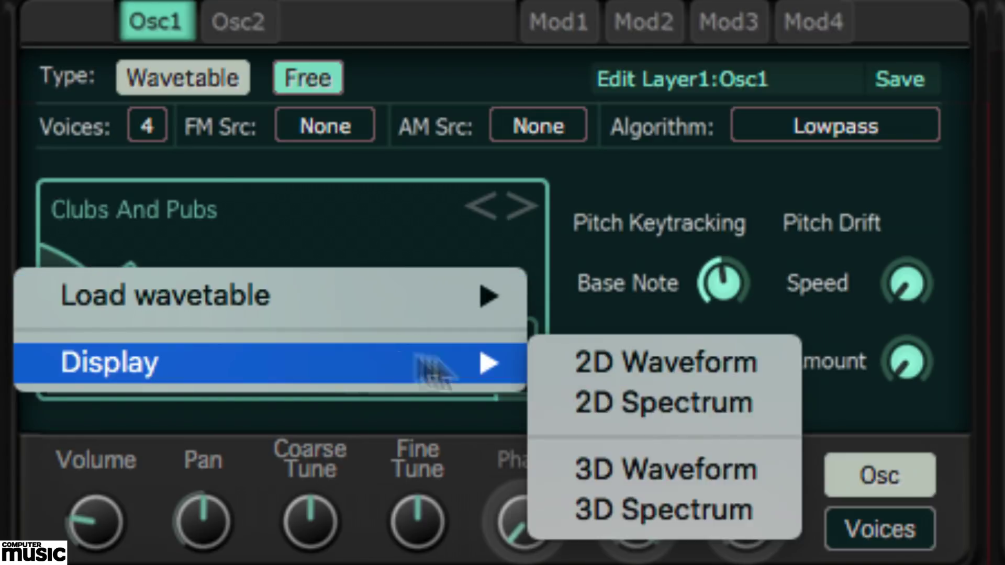
pyautogui.click(650, 510)
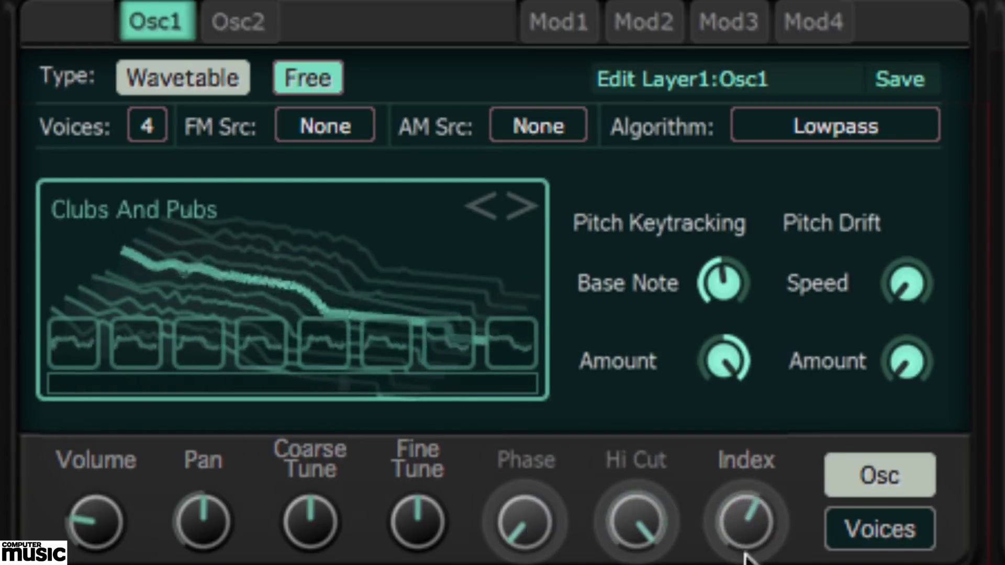
pyautogui.rightClick(386, 271)
pyautogui.moveTo(385, 369)
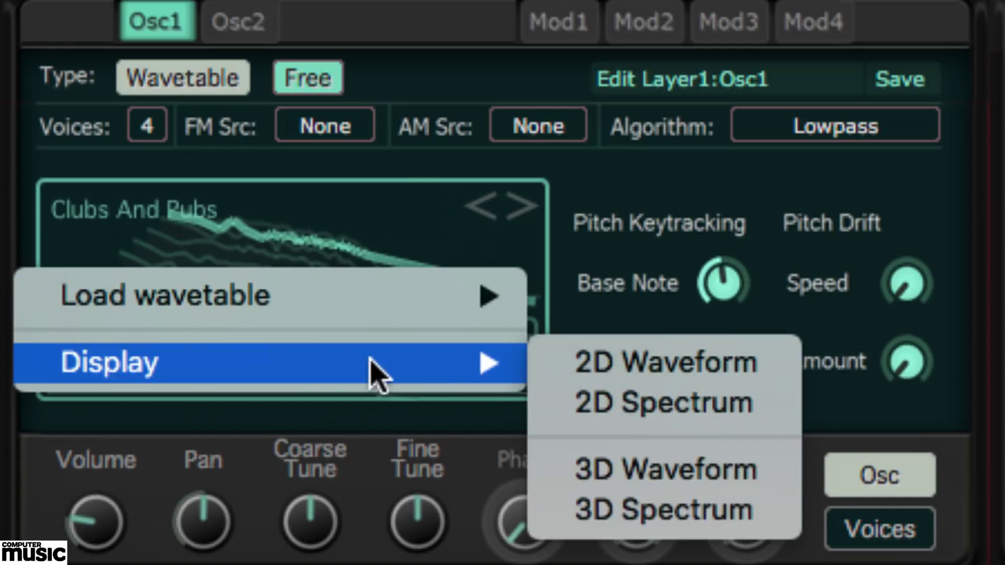
pyautogui.click(661, 475)
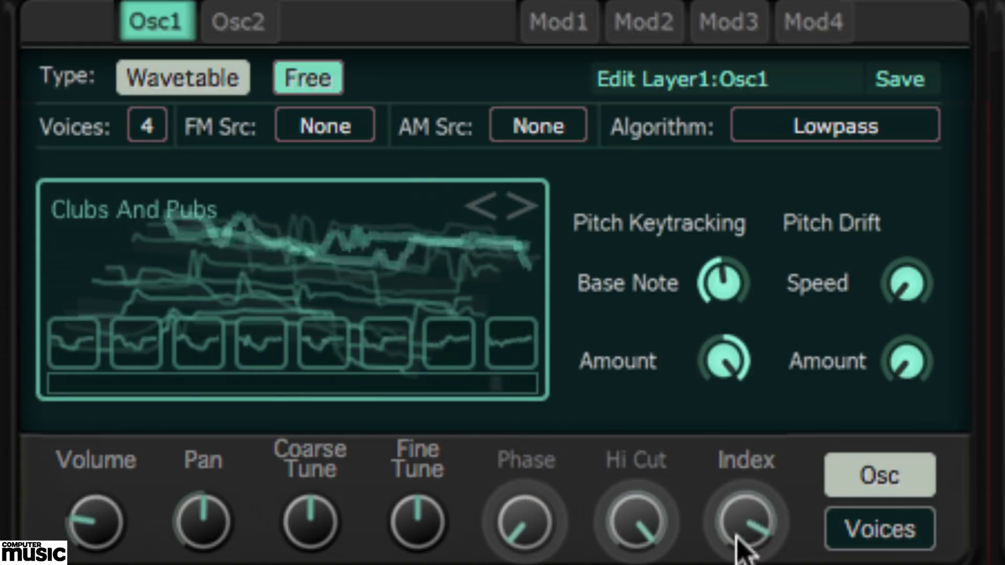
pyautogui.moveTo(737, 542); pyautogui.dragTo(737, 564)
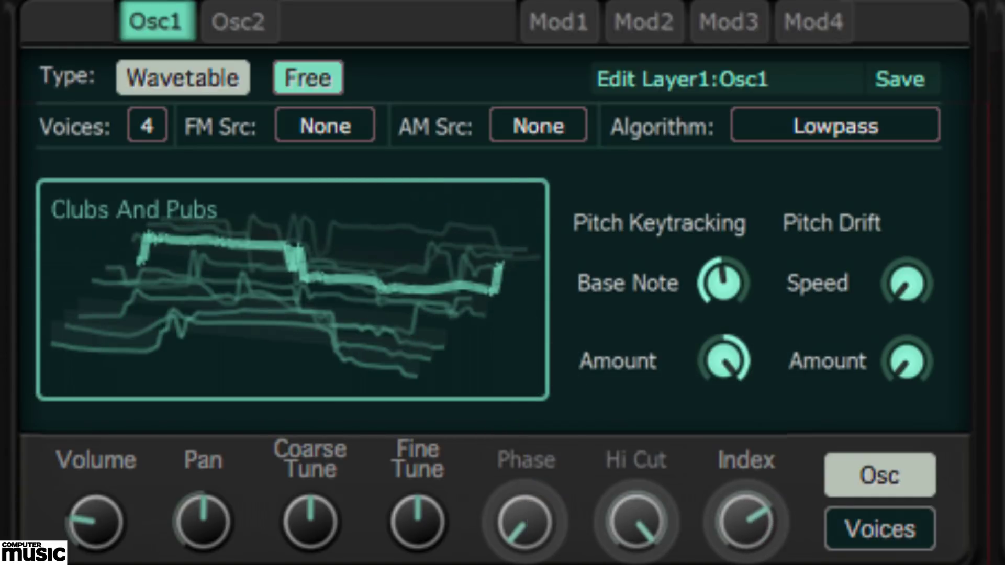
# Load Analog > BasTation > BasTation Pulse into Osc2 and morph through its frames.
pyautogui.click(245, 23)
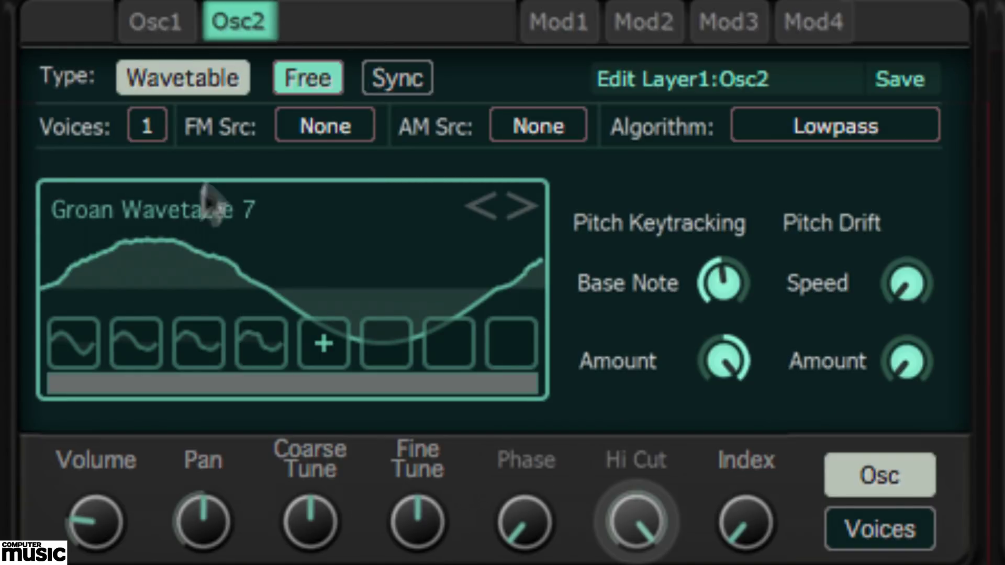
pyautogui.rightClick(329, 277)
pyautogui.moveTo(411, 309)
pyautogui.moveTo(741, 458)
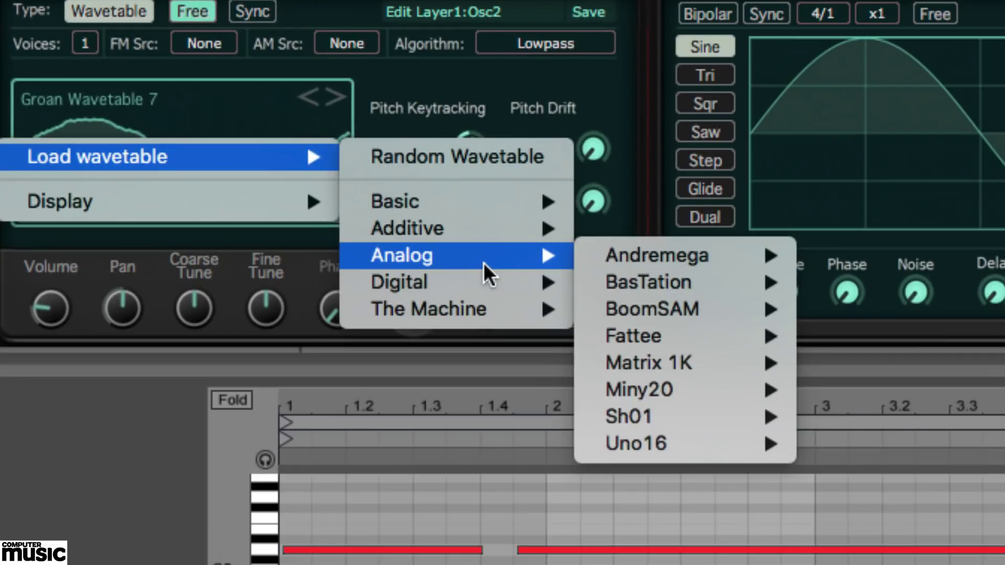
pyautogui.moveTo(743, 282)
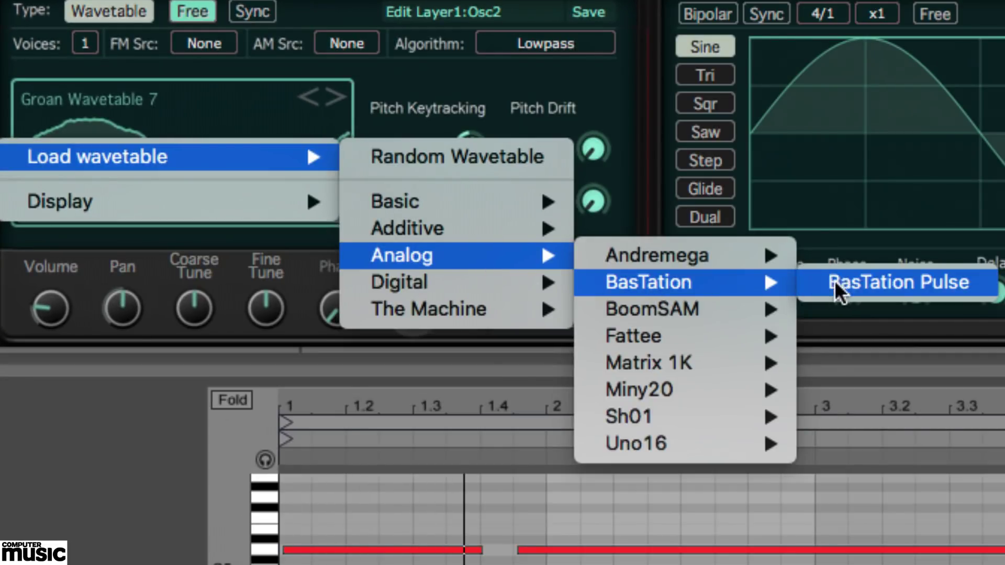
pyautogui.click(834, 281)
pyautogui.moveTo(485, 311); pyautogui.dragTo(501, 248)
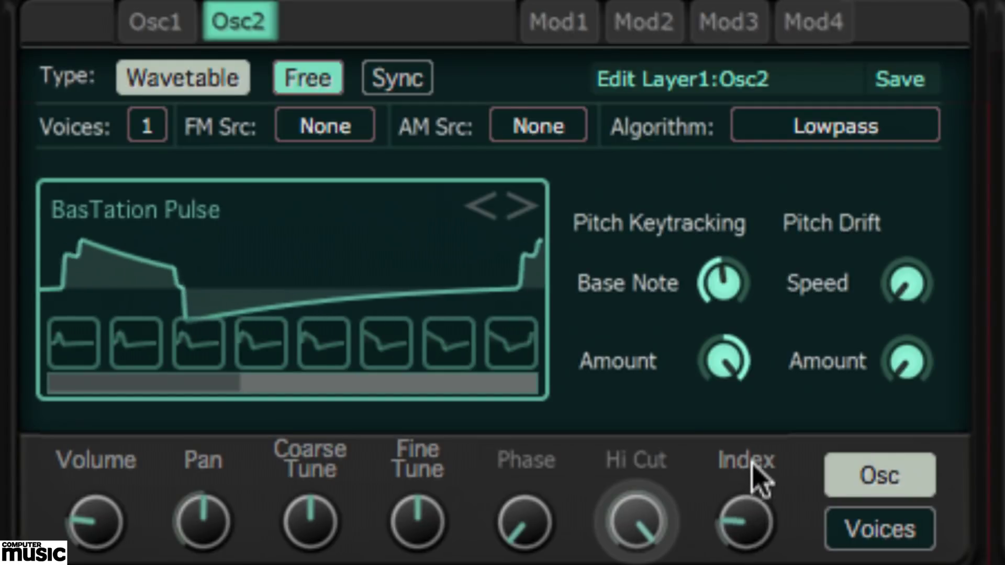
pyautogui.moveTo(764, 429); pyautogui.dragTo(778, 241)
# Display the BasTation Pulse wavetable as a 3D spectrum and move the position back.
pyautogui.rightClick(411, 245)
pyautogui.moveTo(434, 362)
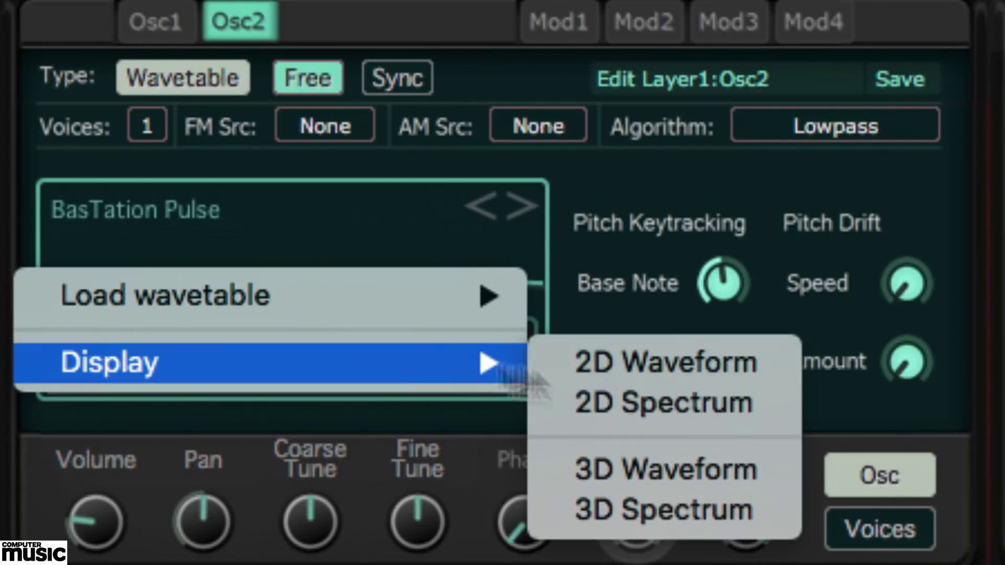
pyautogui.click(684, 520)
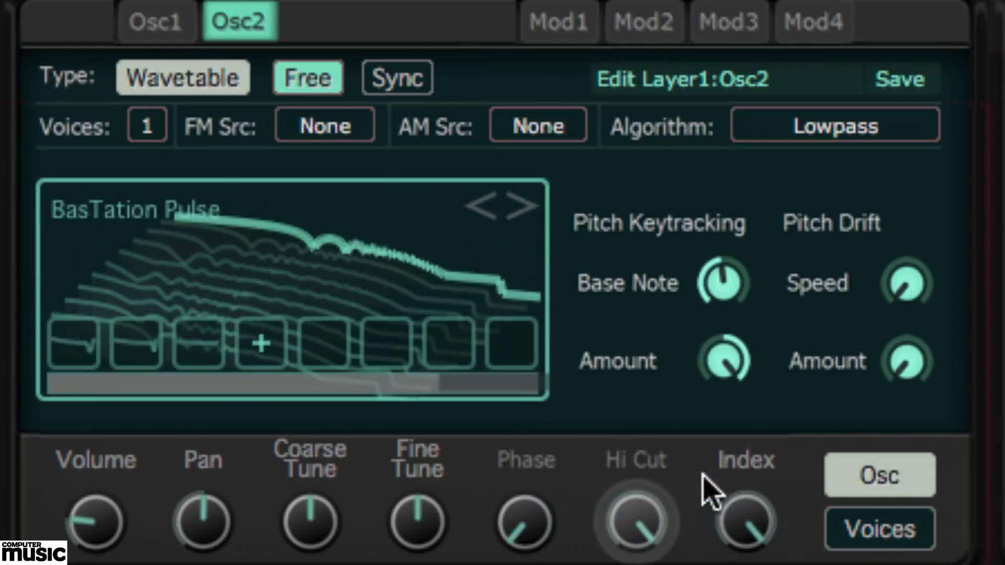
pyautogui.moveTo(747, 523); pyautogui.dragTo(749, 495)
# Step past BoomSAM Pulse and Miny20 Pulse to Sh01 Pulse, then scan its positions.
pyautogui.click(523, 207)
pyautogui.click(523, 208)
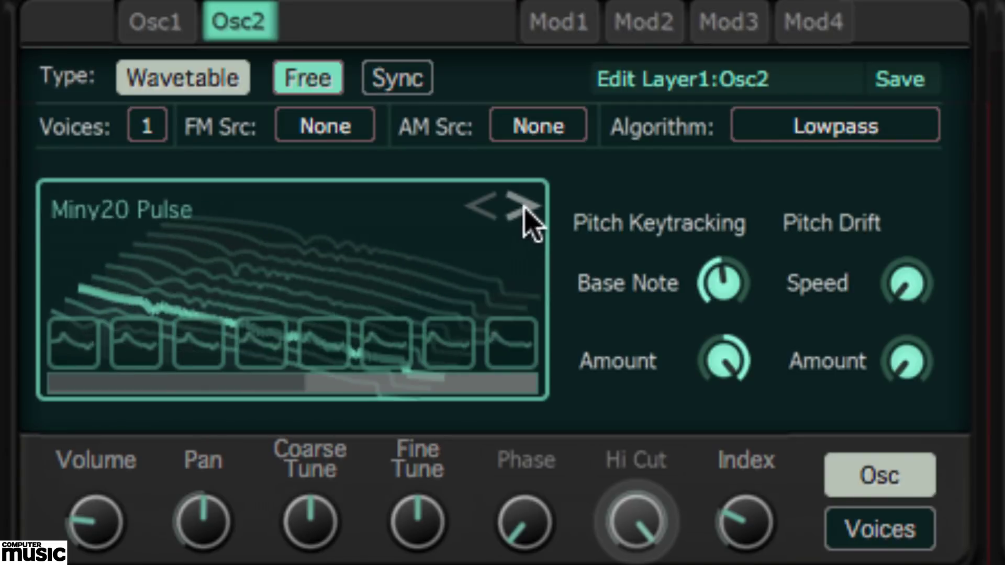
pyautogui.click(525, 210)
pyautogui.moveTo(747, 519); pyautogui.dragTo(557, 26)
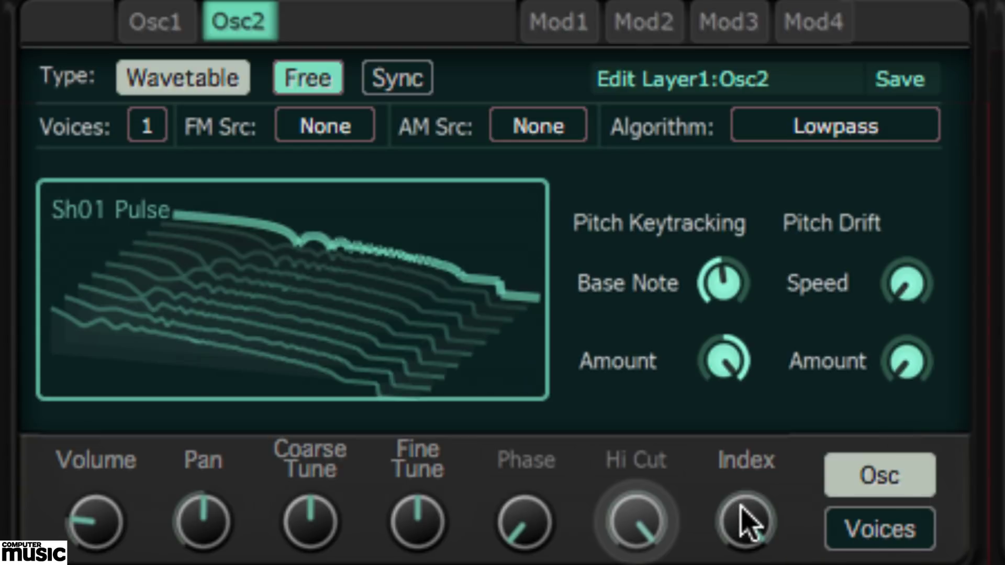
pyautogui.moveTo(741, 506); pyautogui.dragTo(735, 564)
# Load Digital > FM > FM Wavetable 2 into Osc2, then flip to Osc1 and back to compare.
pyautogui.rightClick(454, 254)
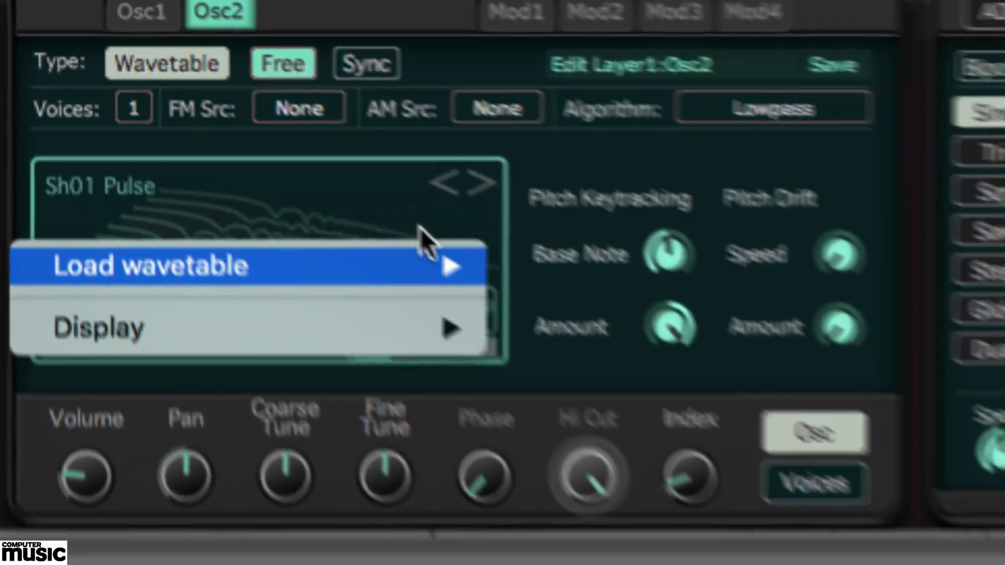
pyautogui.moveTo(432, 261)
pyautogui.moveTo(672, 432)
pyautogui.moveTo(933, 468)
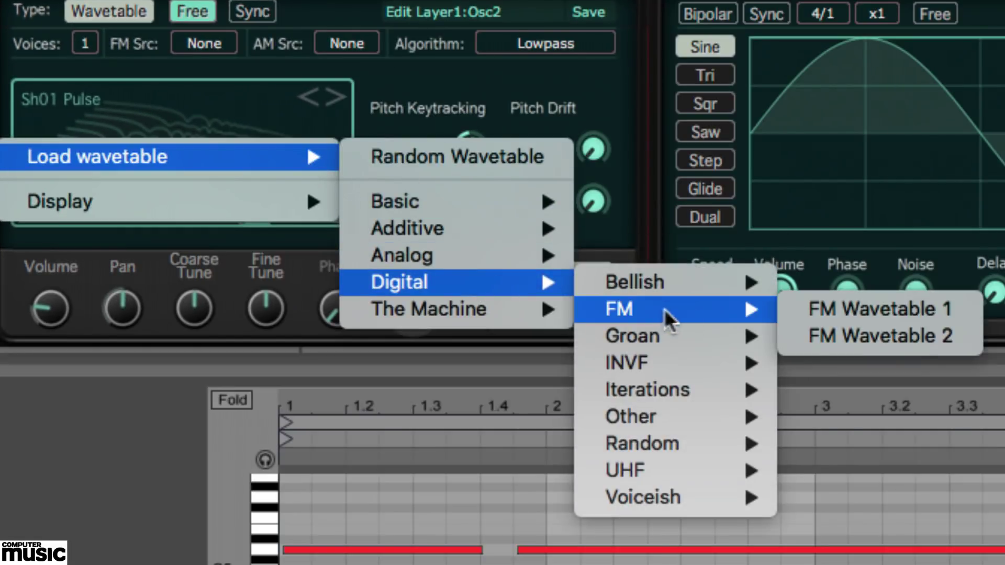
pyautogui.click(864, 338)
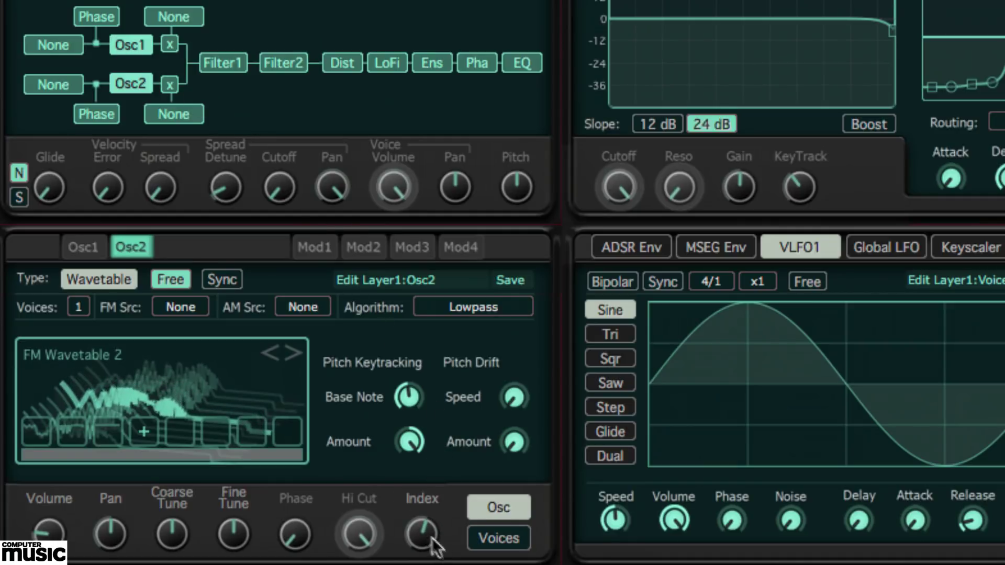
pyautogui.click(96, 244)
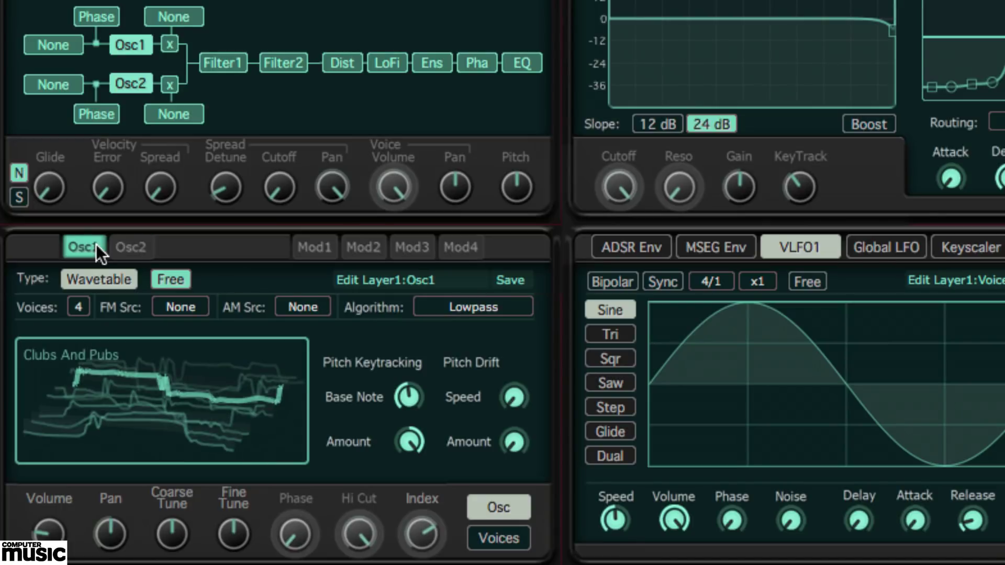
pyautogui.click(133, 246)
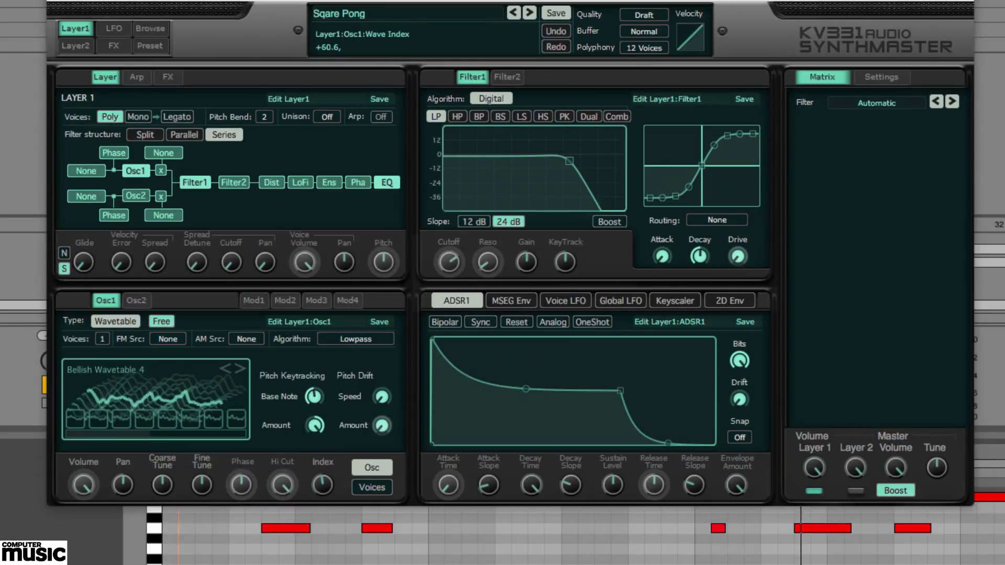
# Hide the plugin, expand and collapse #SERUM Analog# to view its .wav files, then reshow SynthMaster.
pyautogui.press('super+alt+p')
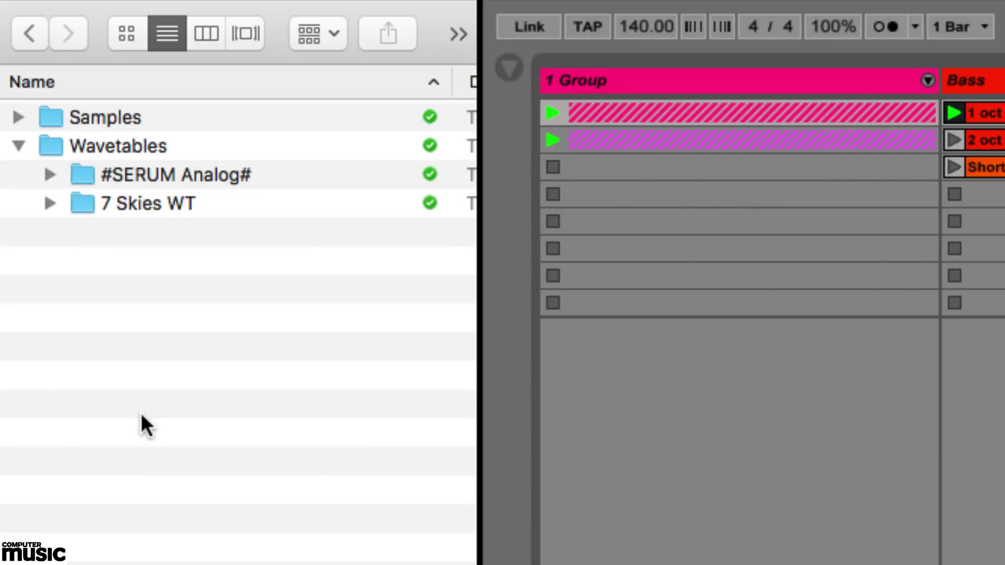
pyautogui.click(50, 172)
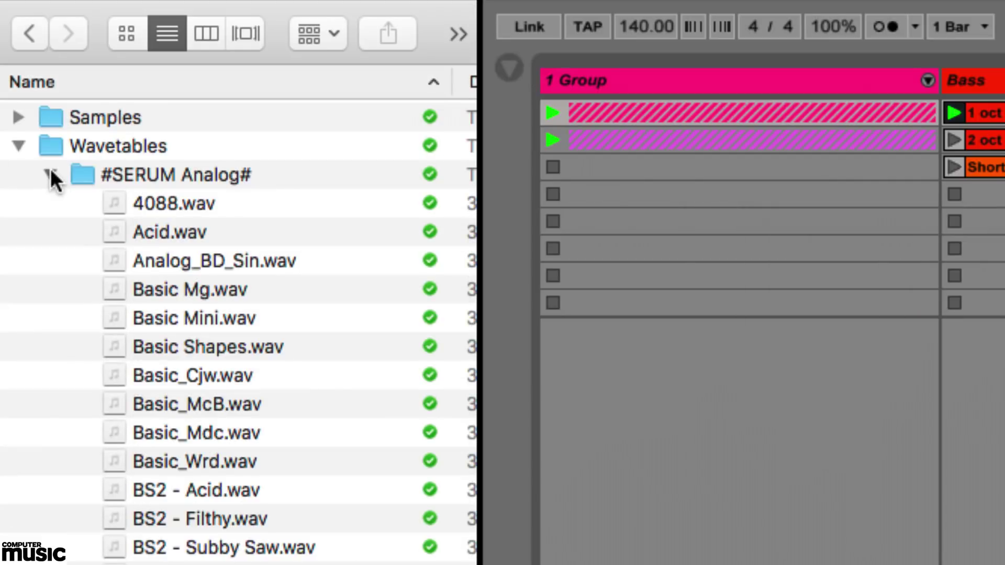
pyautogui.click(50, 173)
pyautogui.click(529, 419)
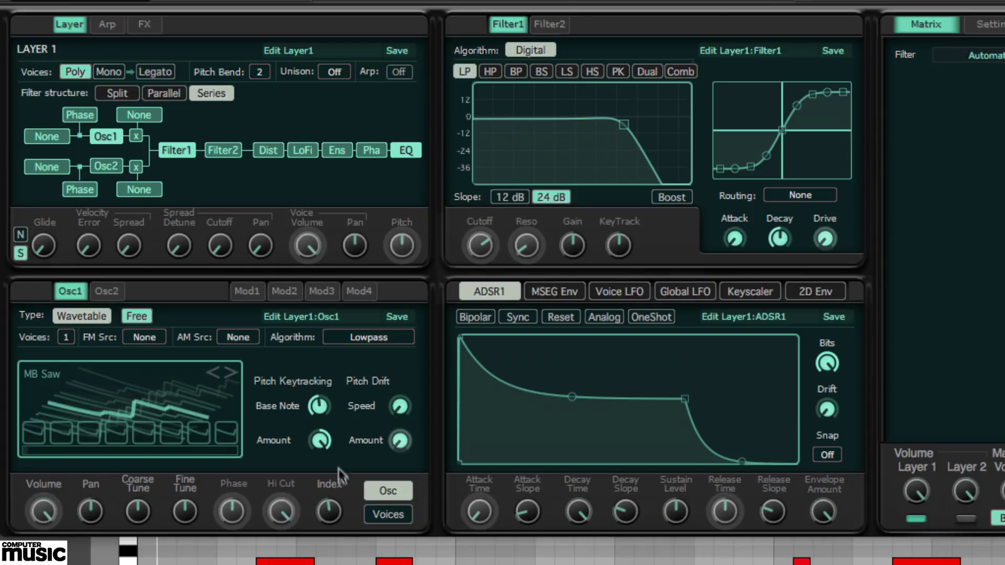
# Route modulation to Osc1's wave index, load user wavetable Basic_Mdc, and step on to 4088.
pyautogui.click(333, 513)
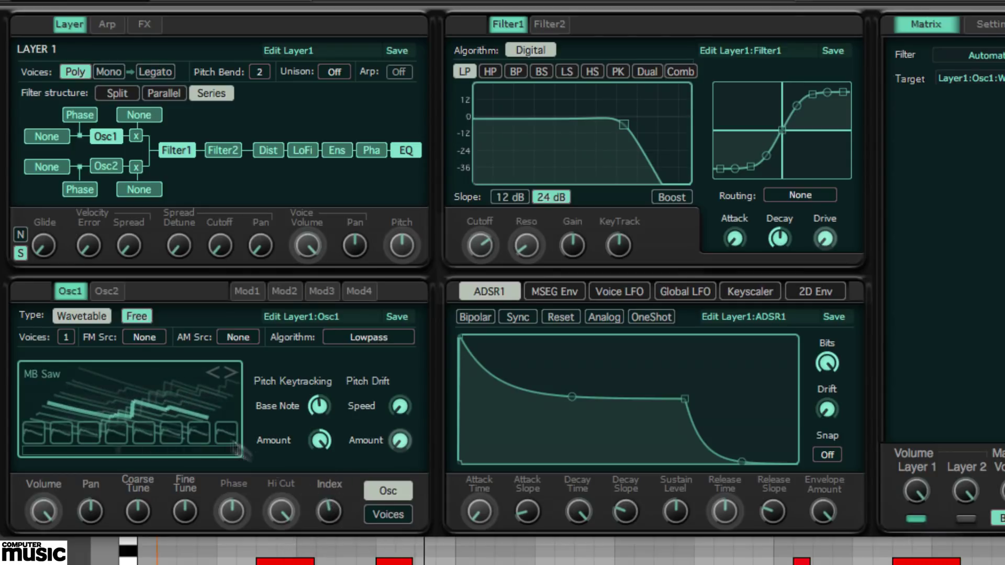
pyautogui.rightClick(217, 436)
pyautogui.moveTo(183, 413)
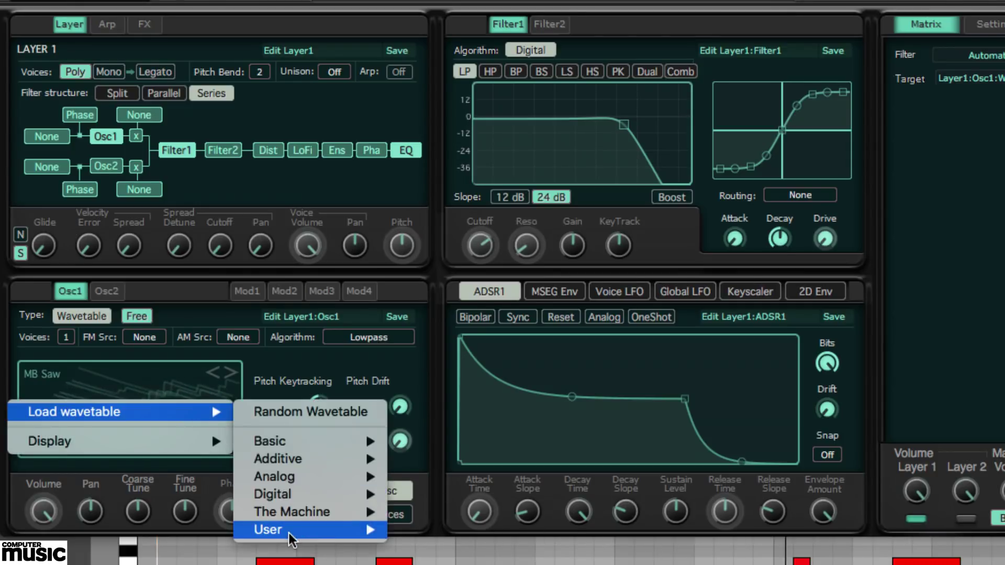
pyautogui.moveTo(290, 539)
pyautogui.moveTo(471, 529)
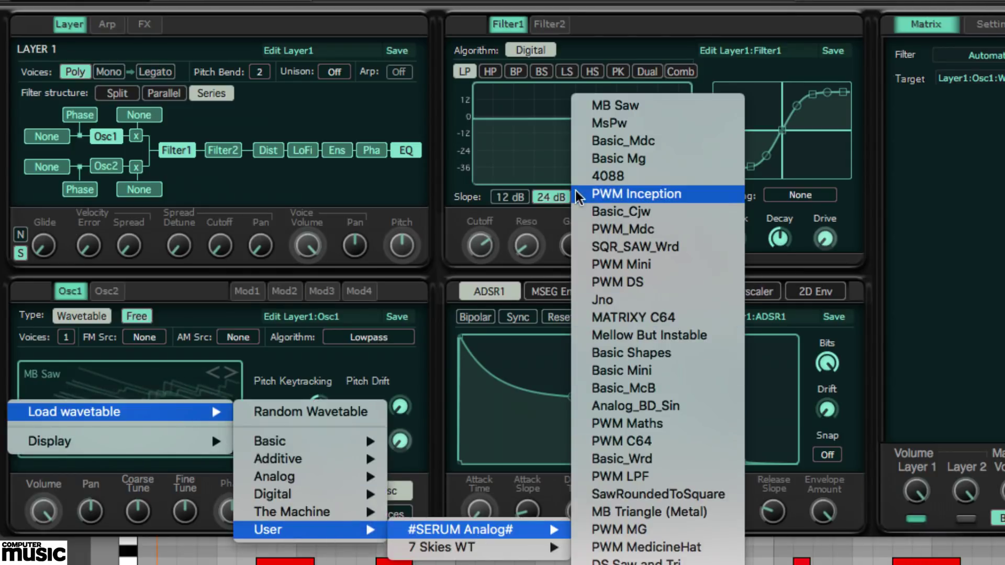
pyautogui.click(628, 141)
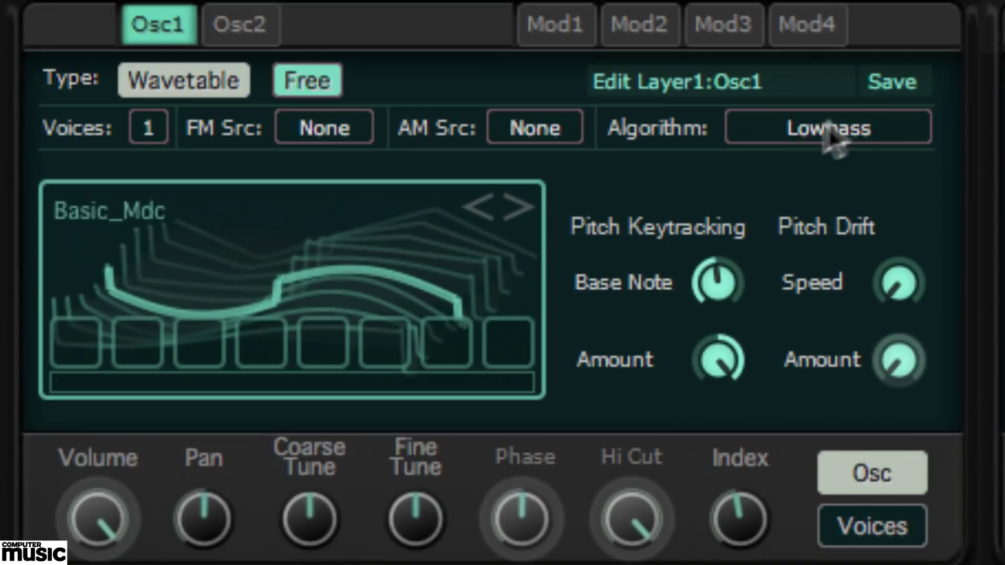
pyautogui.click(518, 206)
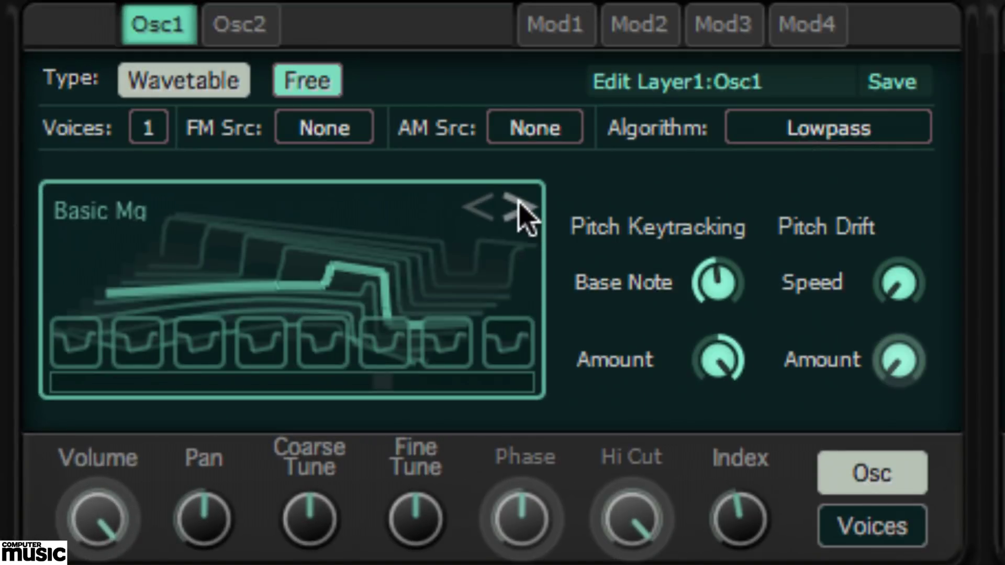
pyautogui.click(523, 212)
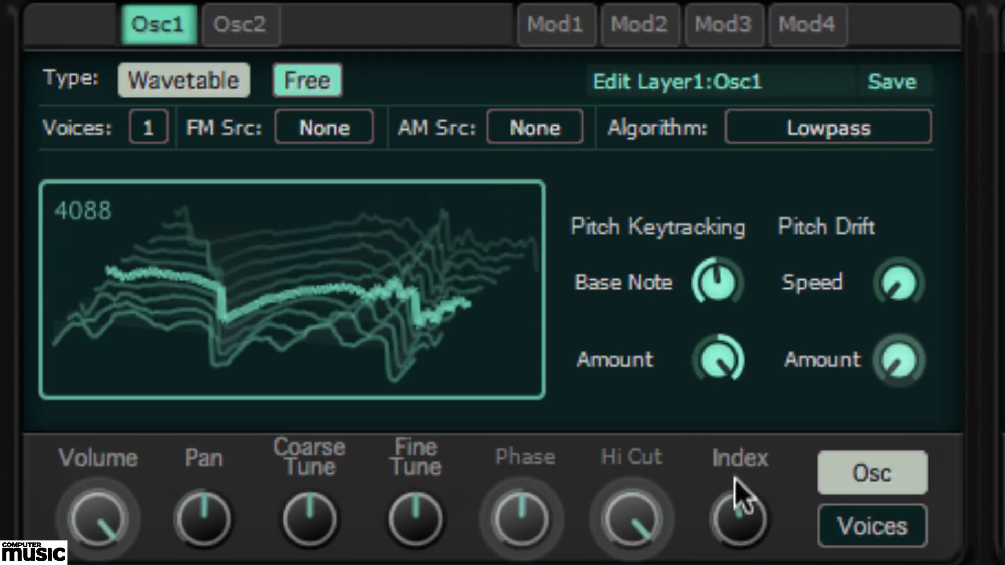
pyautogui.moveTo(739, 526); pyautogui.dragTo(764, 403)
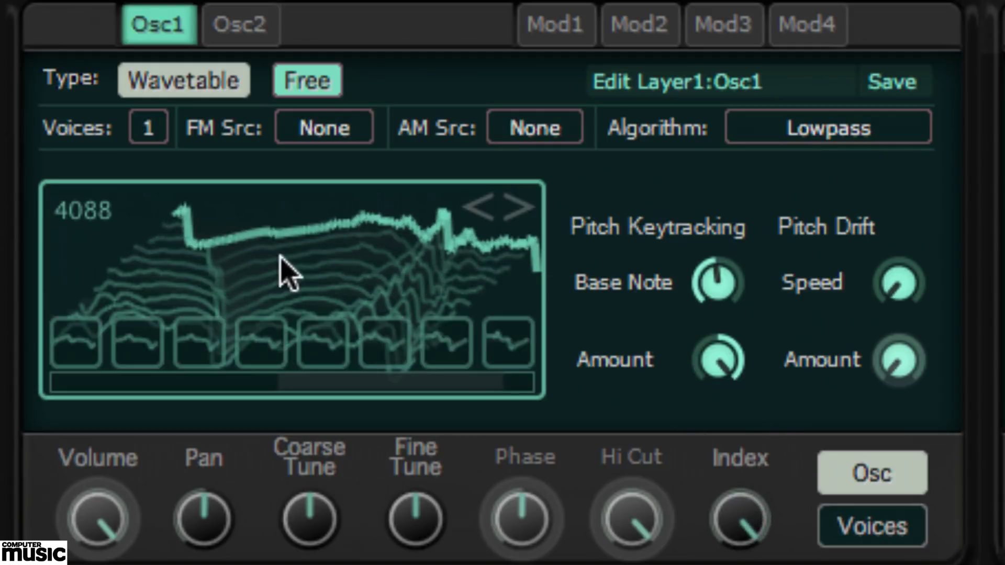
# Load ViralFMCross[7S] from User > 7 Skies WT into Osc1.
pyautogui.rightClick(285, 269)
pyautogui.moveTo(471, 294)
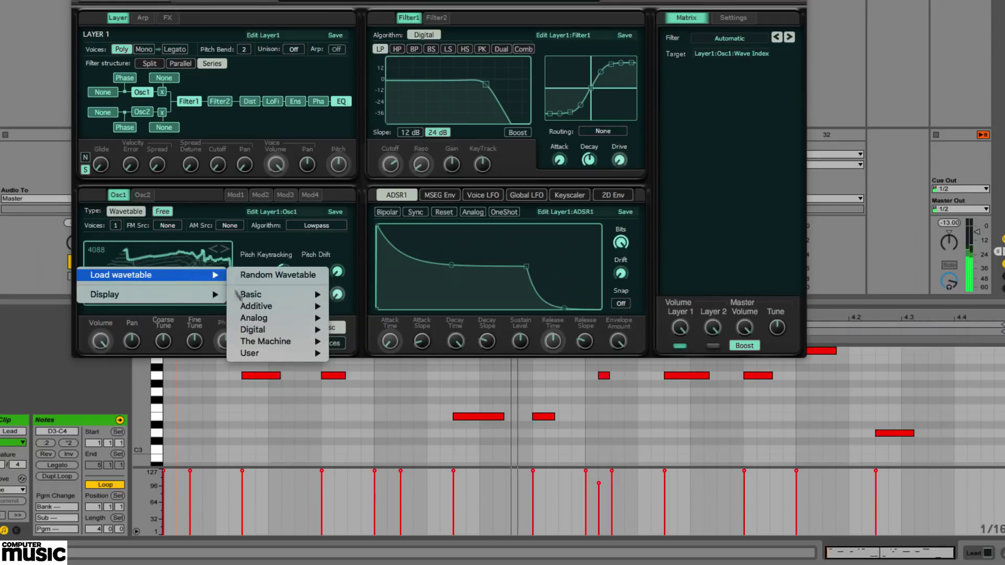
pyautogui.moveTo(261, 353)
pyautogui.moveTo(387, 361)
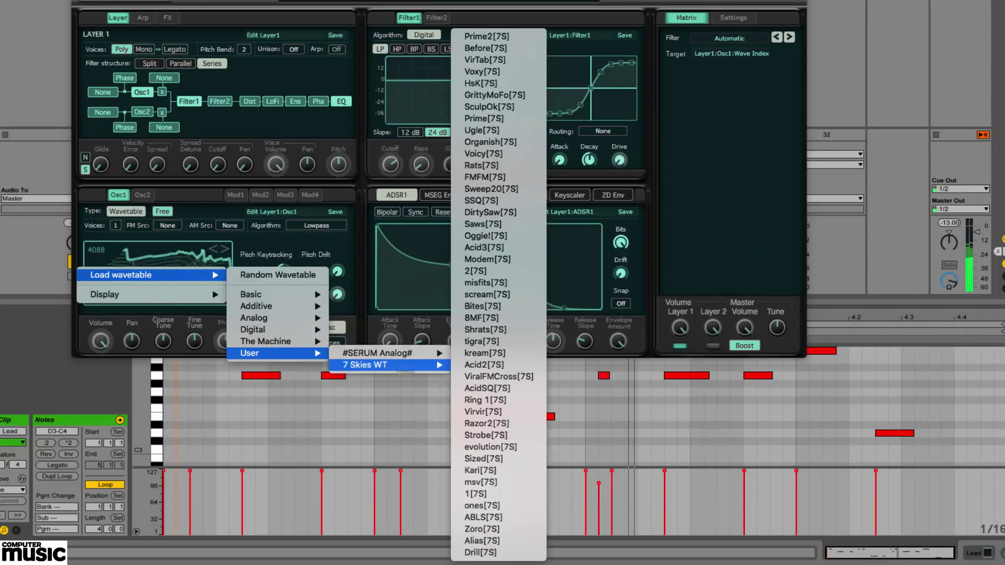
pyautogui.click(504, 377)
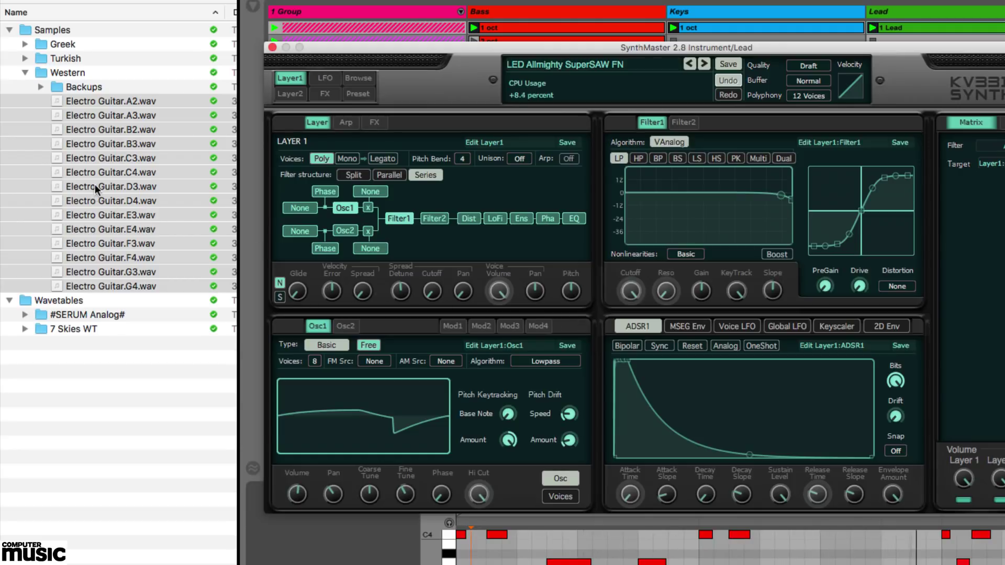
# Drop the selected Electro Guitar .wav files onto Osc1, then the eight Turkish KANUN files.
pyautogui.moveTo(95, 184); pyautogui.dragTo(346, 401)
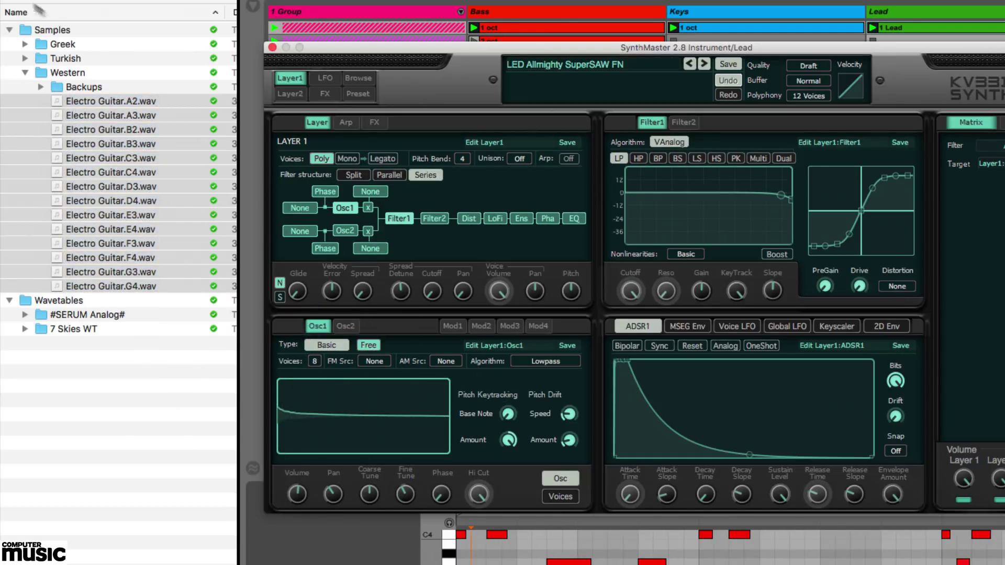
pyautogui.click(24, 58)
pyautogui.click(99, 87)
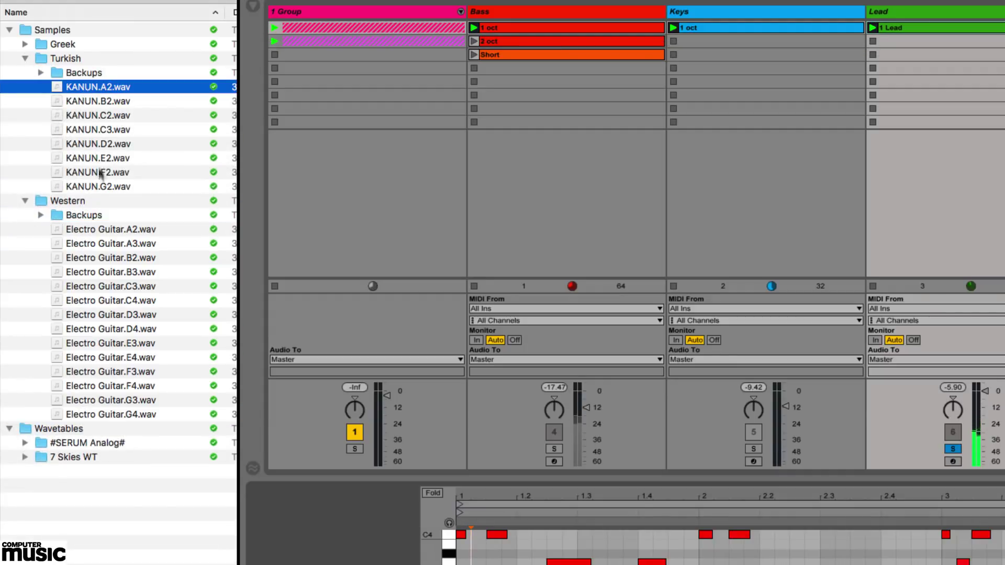
pyautogui.keyDown('shift'); pyautogui.click(100, 186); pyautogui.keyUp('shift')
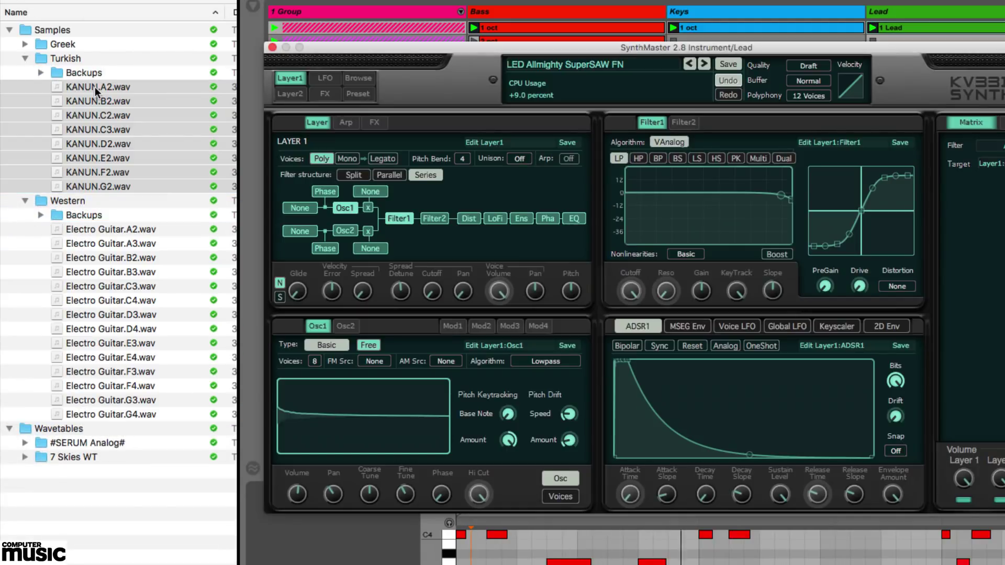
pyautogui.moveTo(100, 93); pyautogui.dragTo(351, 408)
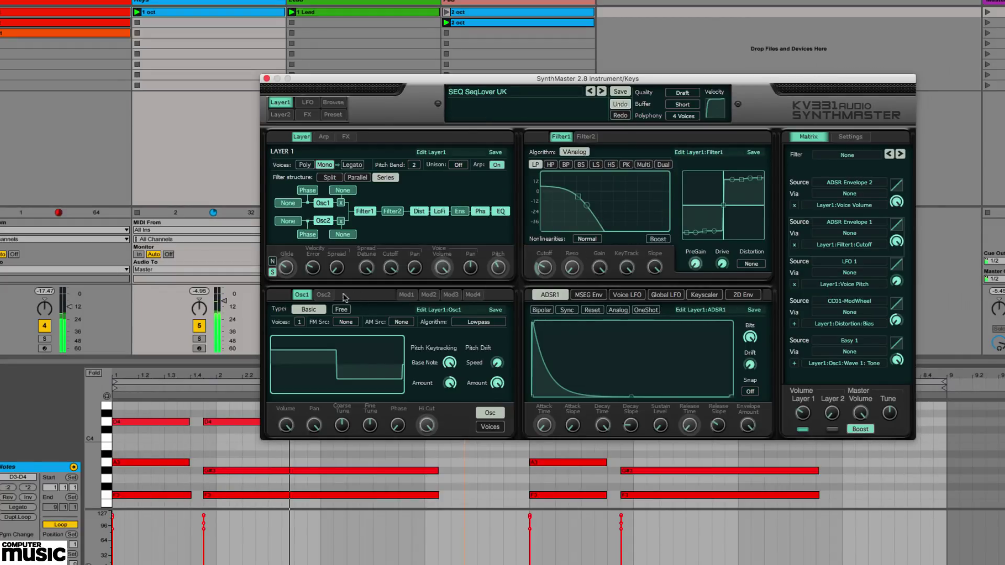
# Look over the Osc2 and Layer 2 settings, then return to Layer 1.
pyautogui.click(324, 295)
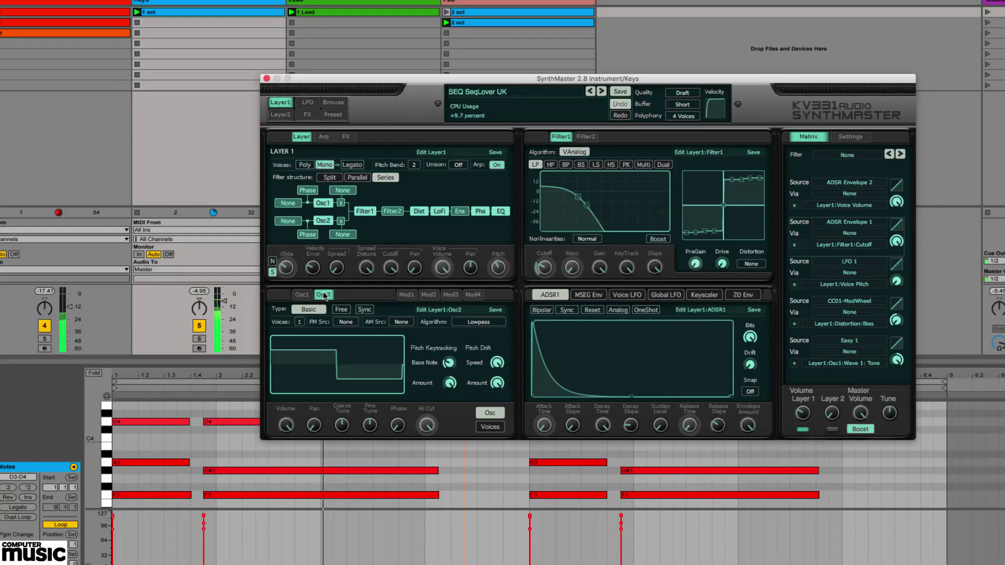
pyautogui.click(280, 114)
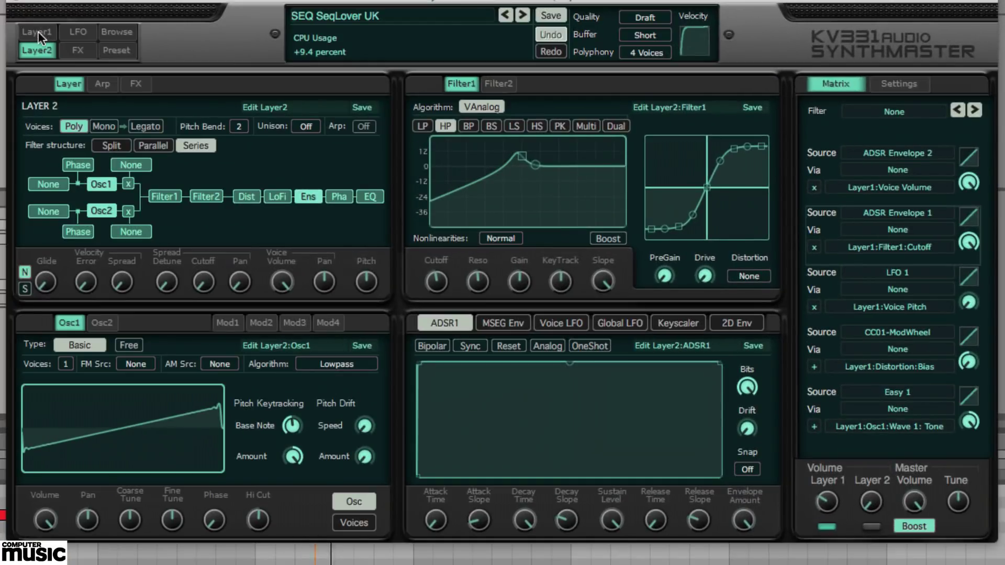
pyautogui.click(38, 33)
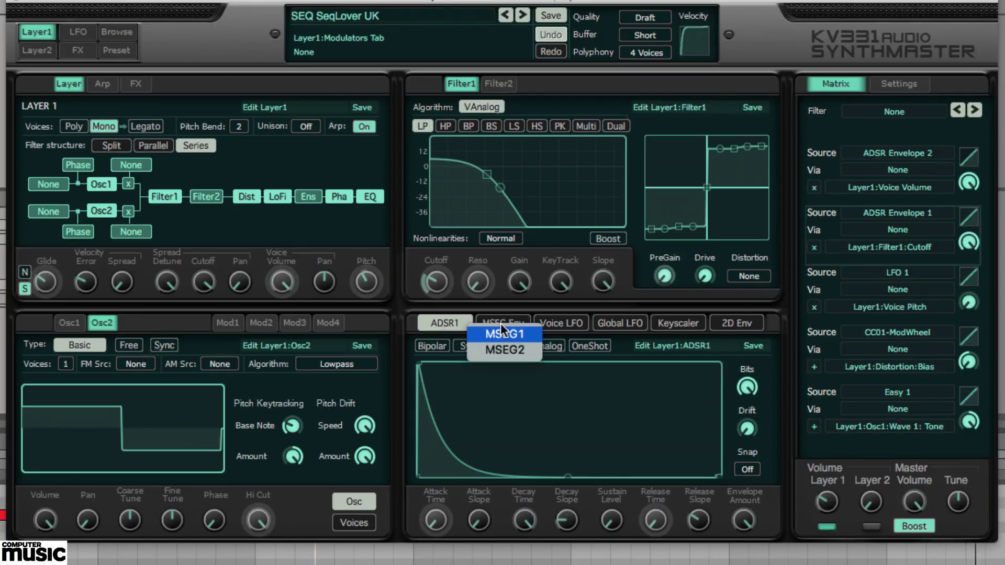
# Pick VLFO1 from the Voice LFO modulators and drag it onto the Filter1 Cutoff knob.
pyautogui.moveTo(570, 320)
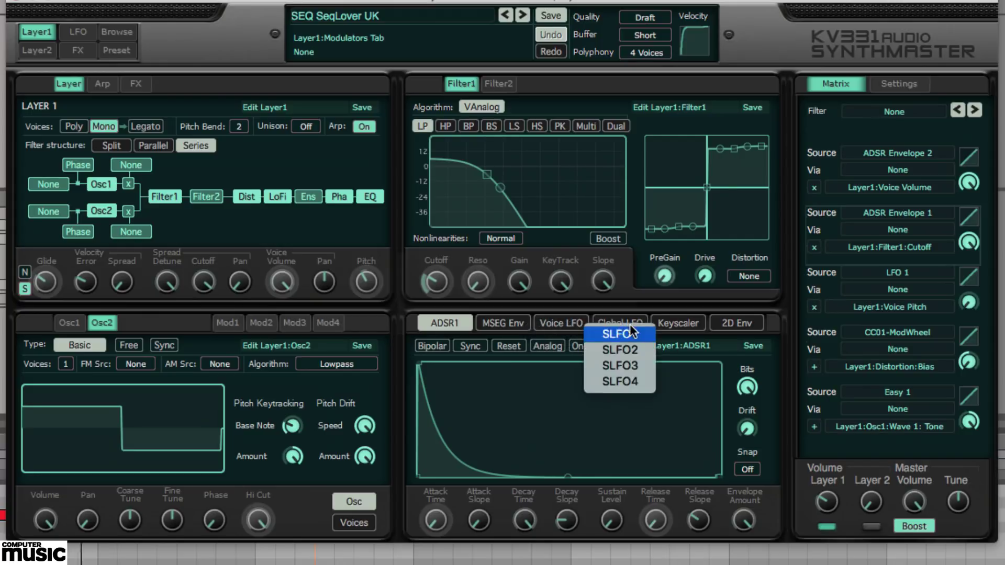
pyautogui.moveTo(679, 321)
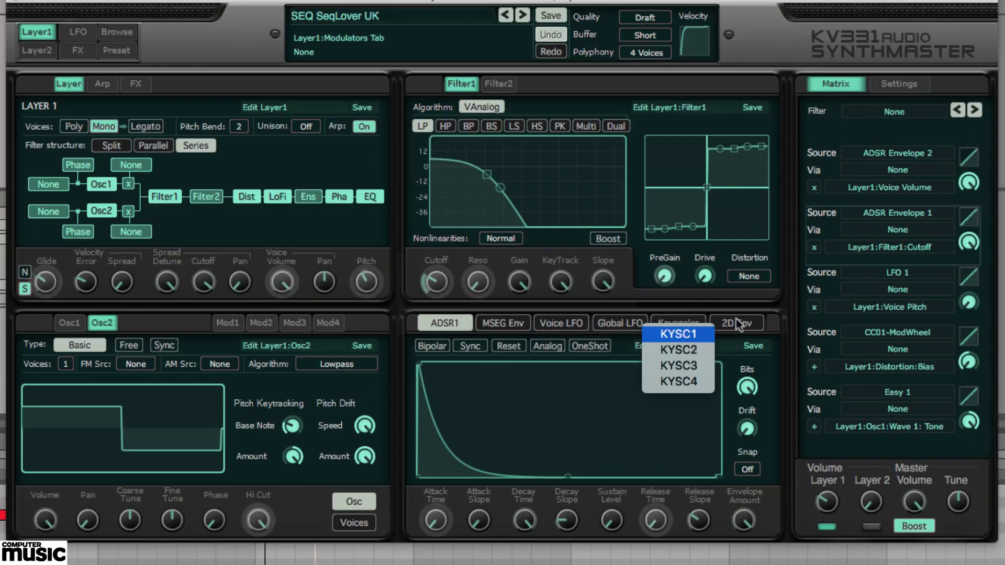
pyautogui.moveTo(743, 321)
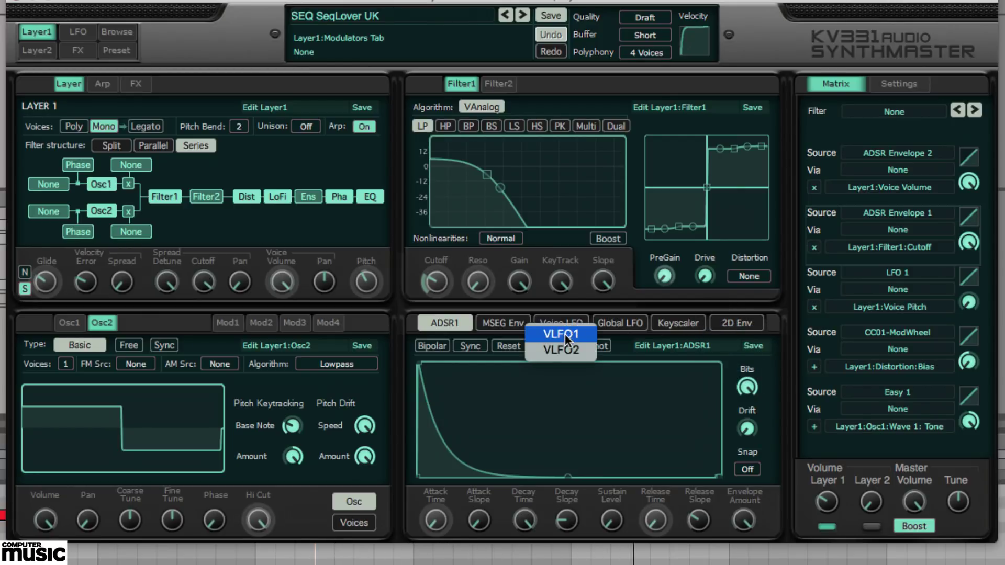
pyautogui.click(564, 335)
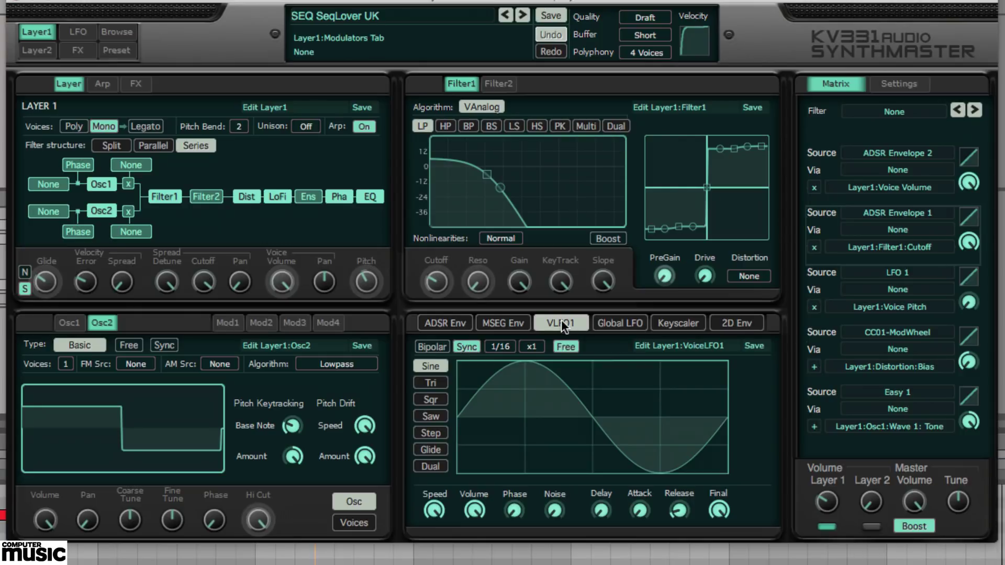
pyautogui.moveTo(561, 319); pyautogui.dragTo(437, 284)
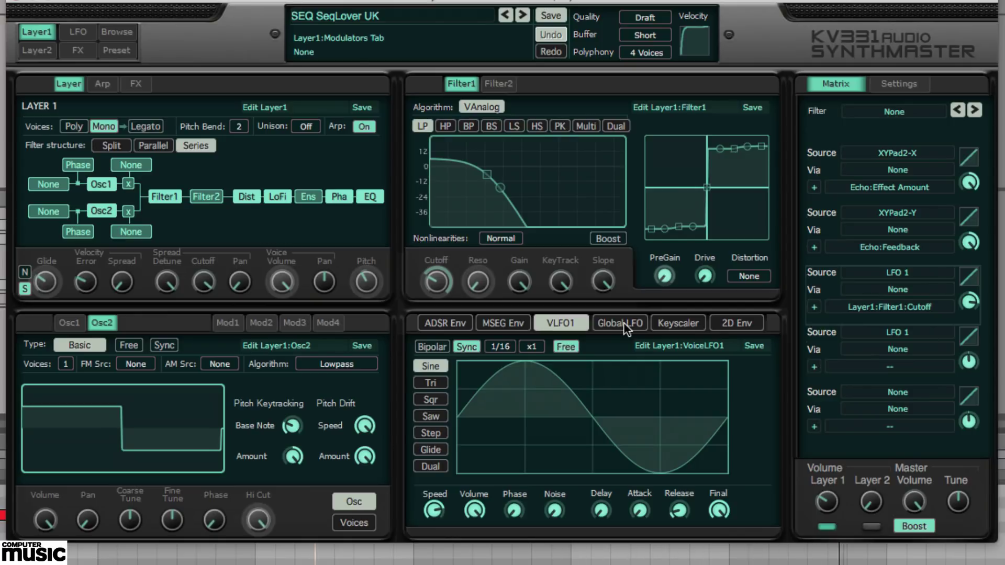
# Inspect the matrix sources: Envelope 2 on volume, Envelope 1 on cutoff, LFO 1 on pitch.
pyautogui.scroll(5, 892, 244)
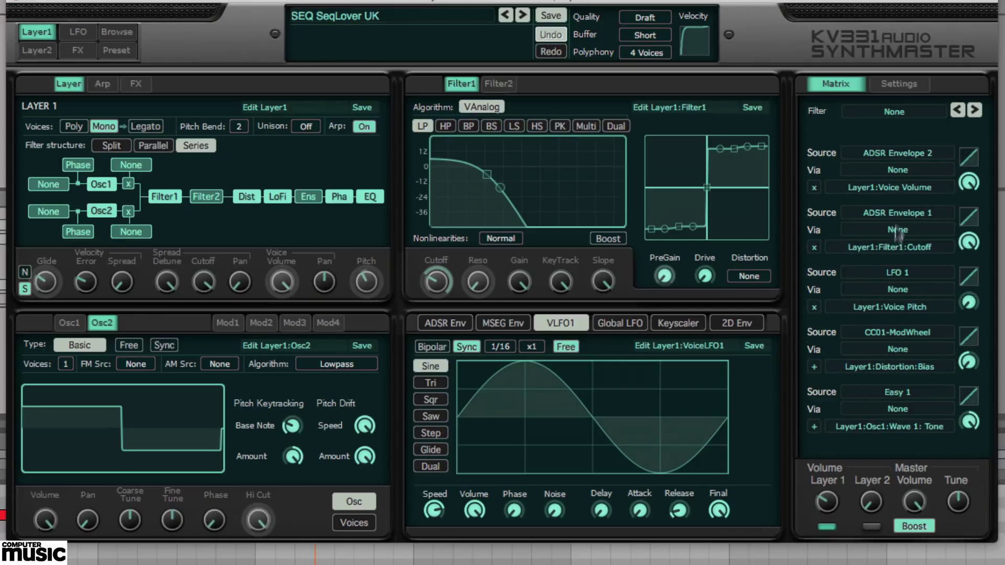
pyautogui.click(819, 151)
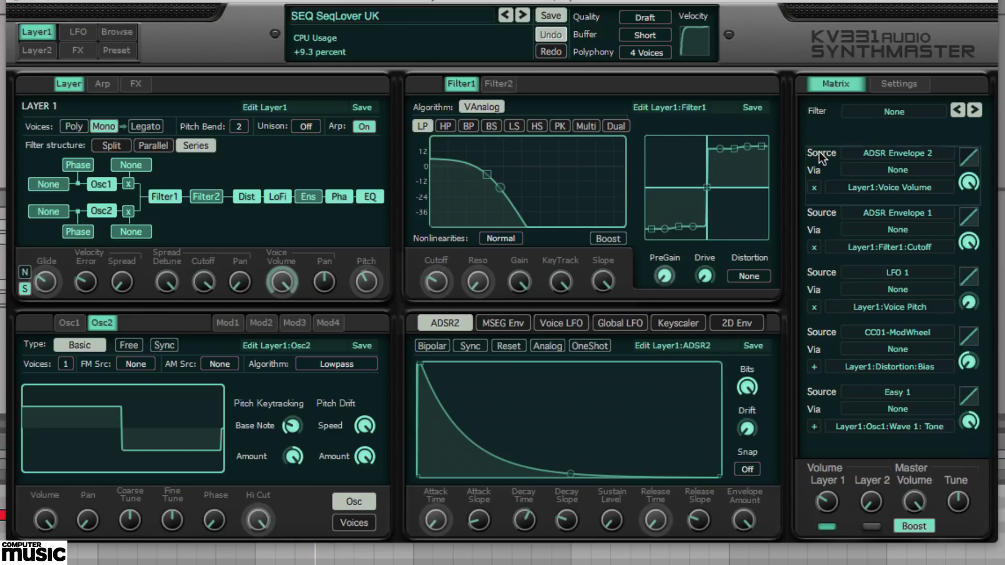
pyautogui.click(819, 212)
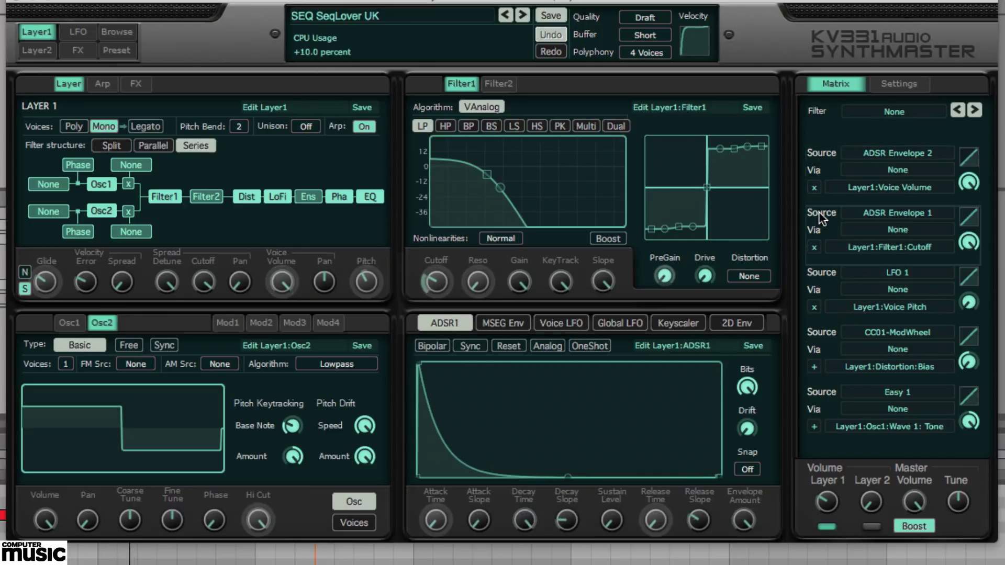
pyautogui.click(822, 270)
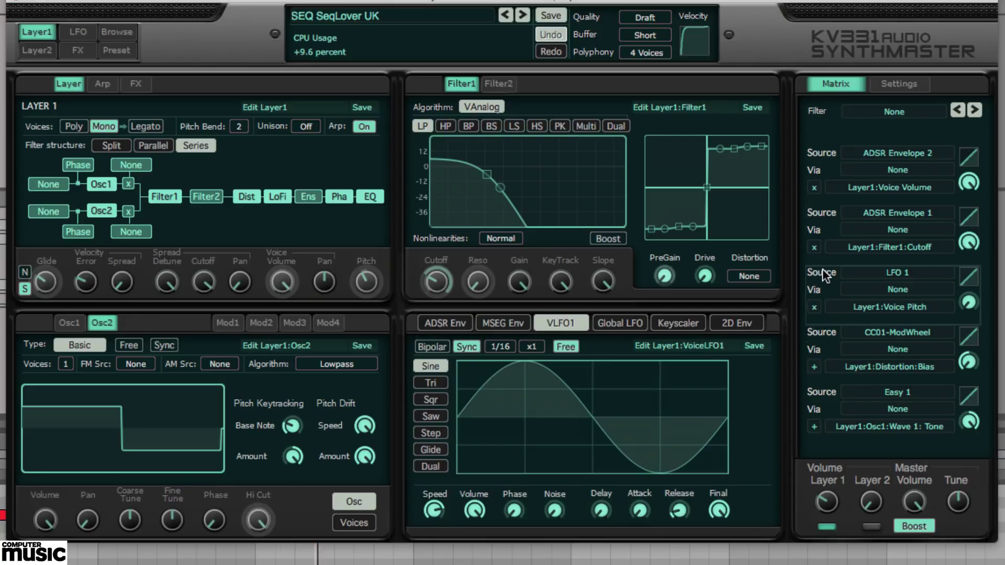
pyautogui.click(823, 150)
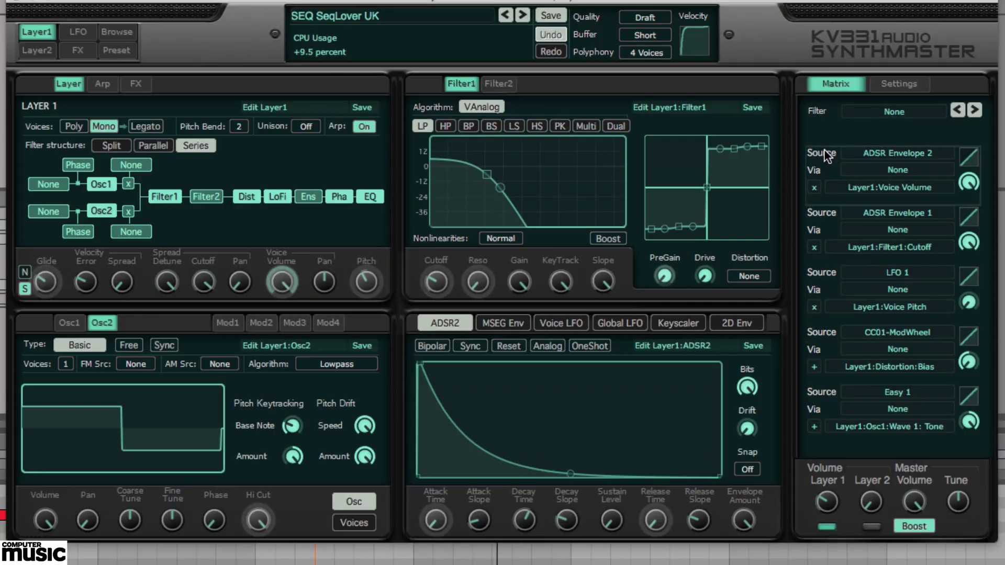
# Recheck the routings, select the CC01-ModWheel distortion slot, and raise Filter1 cutoff.
pyautogui.moveTo(371, 298)
pyautogui.click(817, 213)
pyautogui.click(814, 269)
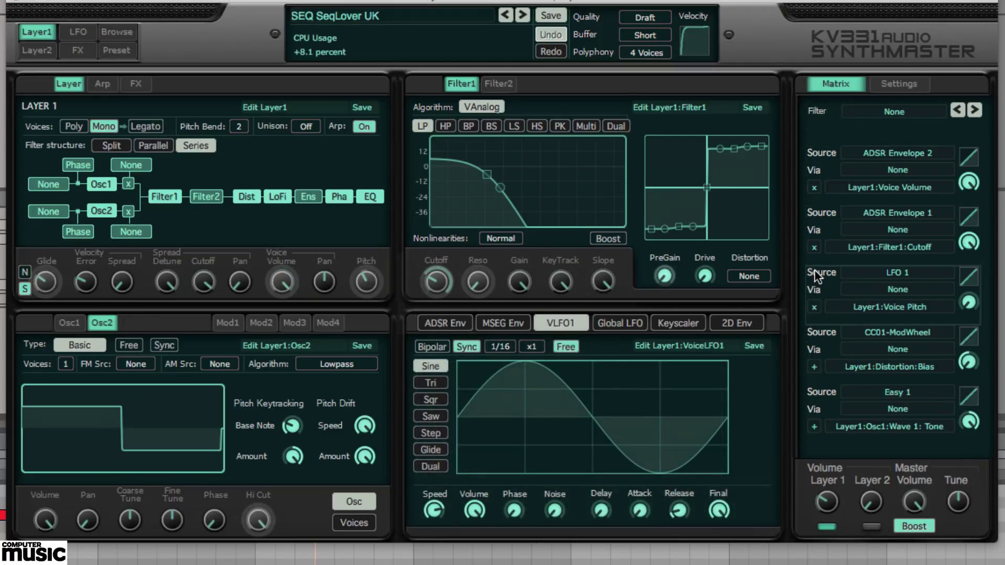
pyautogui.click(822, 154)
pyautogui.click(821, 338)
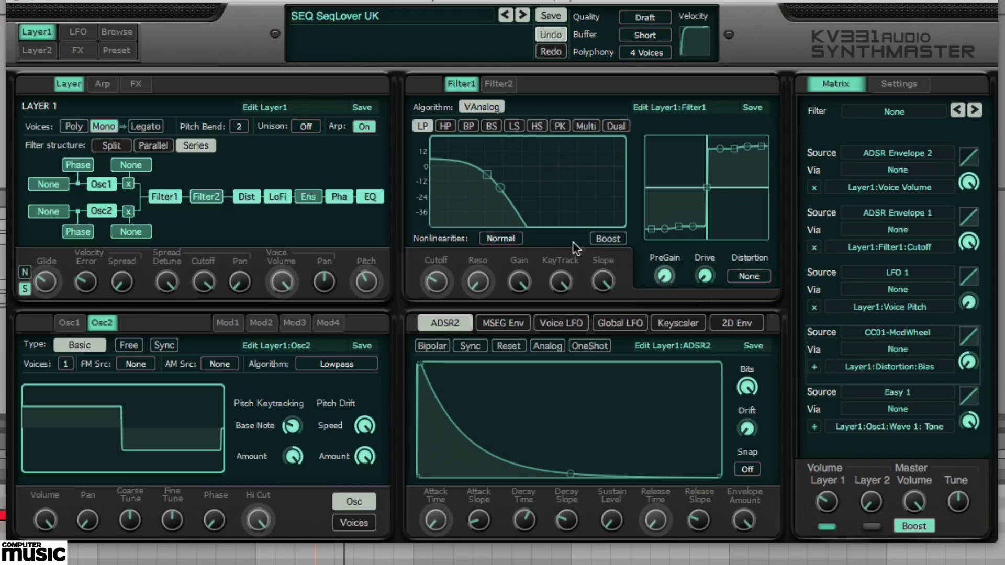
pyautogui.moveTo(436, 272); pyautogui.dragTo(460, 186)
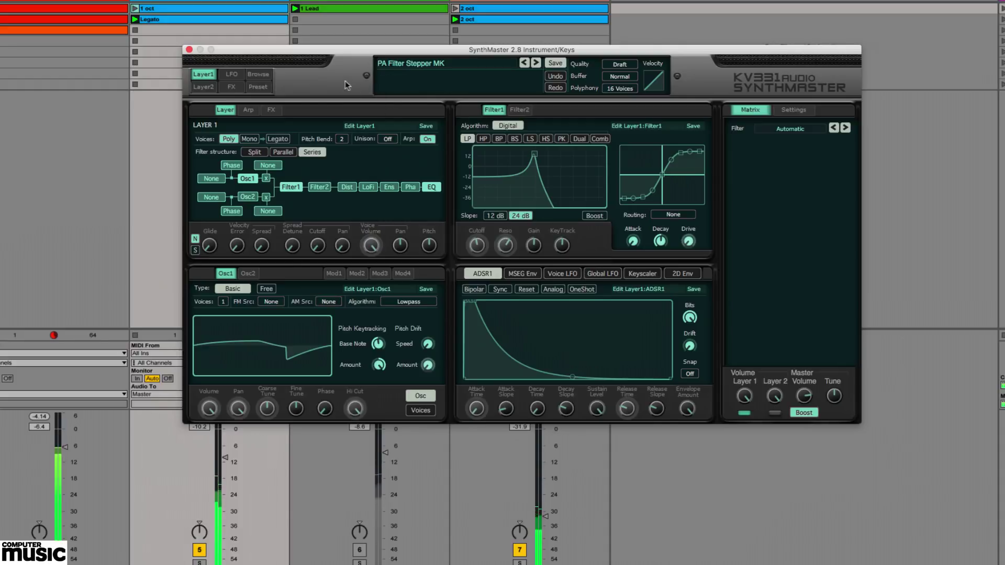
# In the browser, choose Purchased, then Show All, and select Nori Ubukata Historical Synth Giants Vol 1.
pyautogui.click(258, 74)
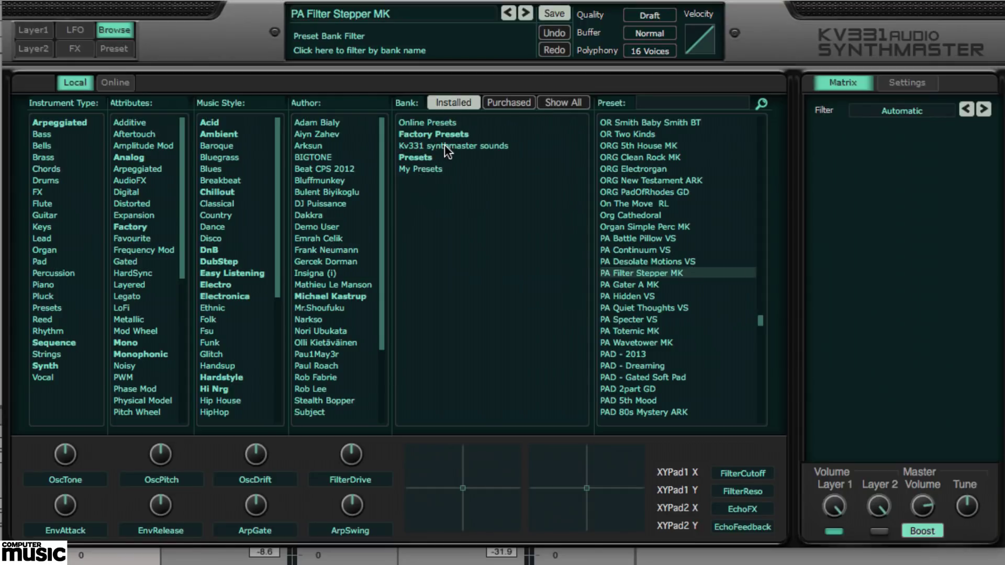
pyautogui.click(507, 102)
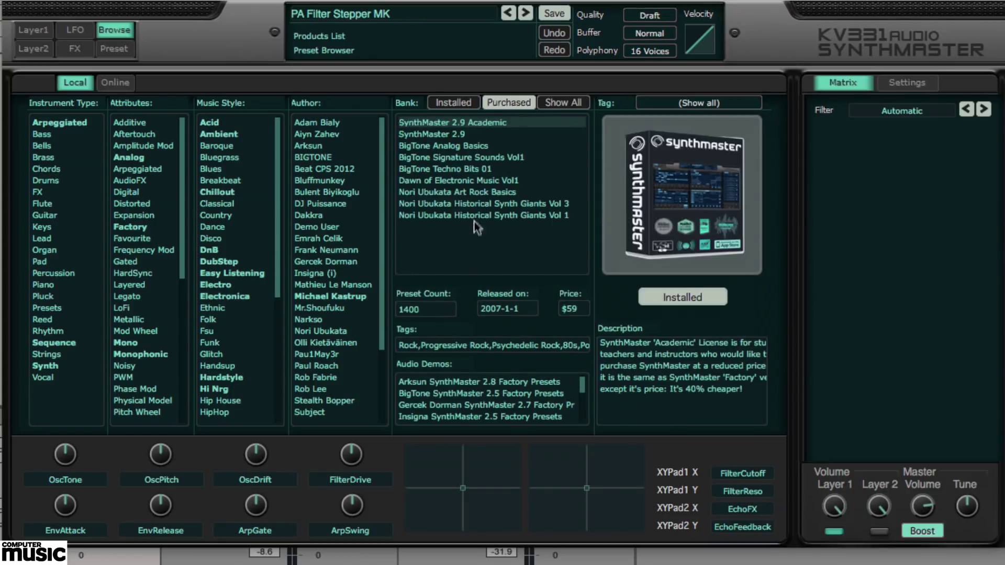
pyautogui.click(573, 99)
pyautogui.scroll(-5, 529, 204)
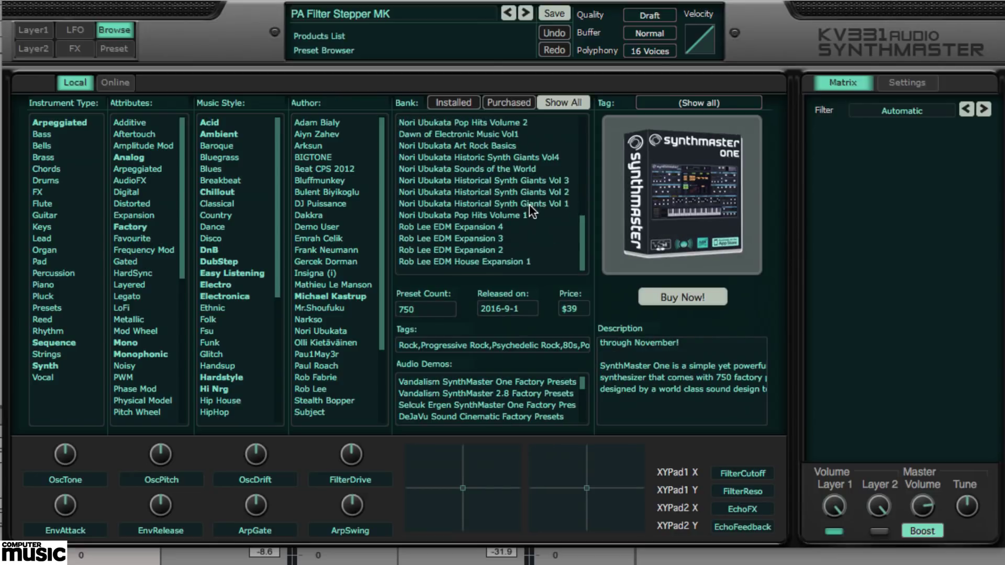
pyautogui.scroll(5, 529, 204)
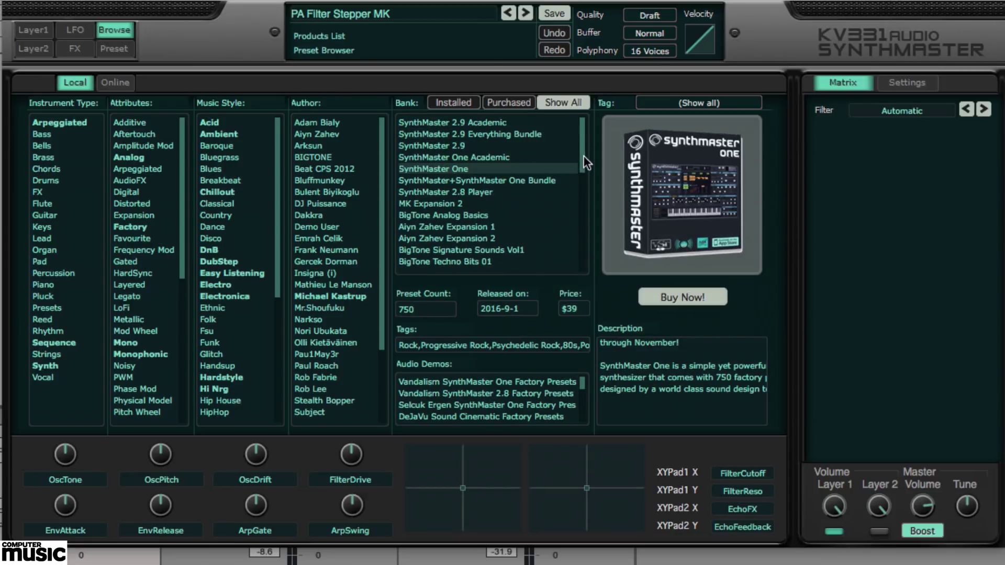
pyautogui.scroll(-5, 580, 183)
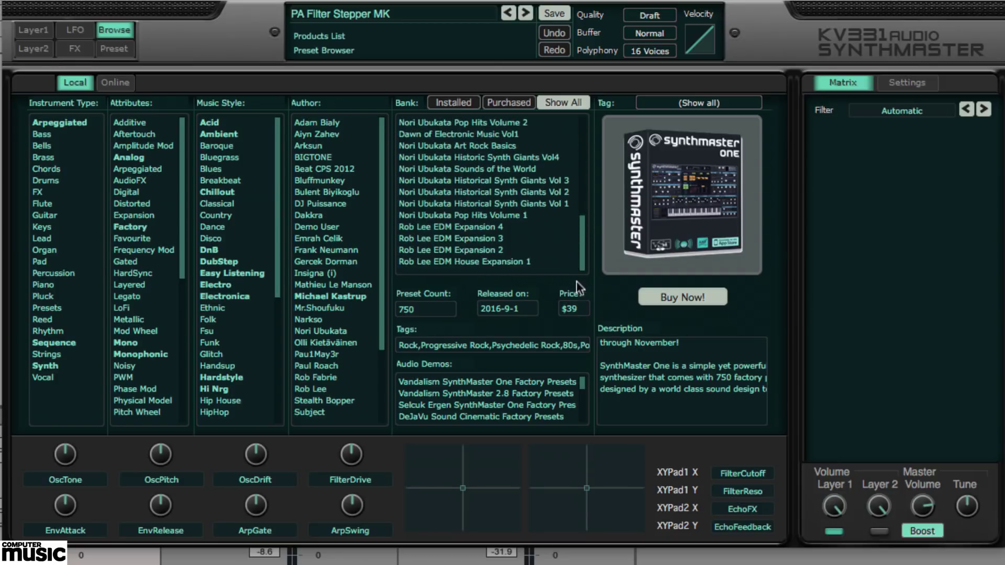
pyautogui.click(552, 195)
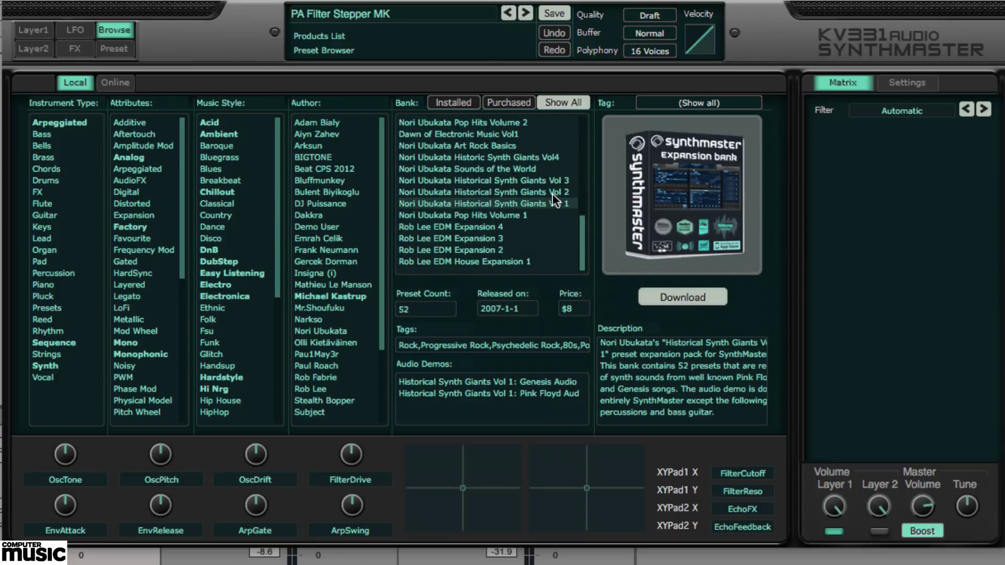
# Select the Nori Ubukata Historical Synth Giants Vol 2 bank to view its details.
pyautogui.click(554, 190)
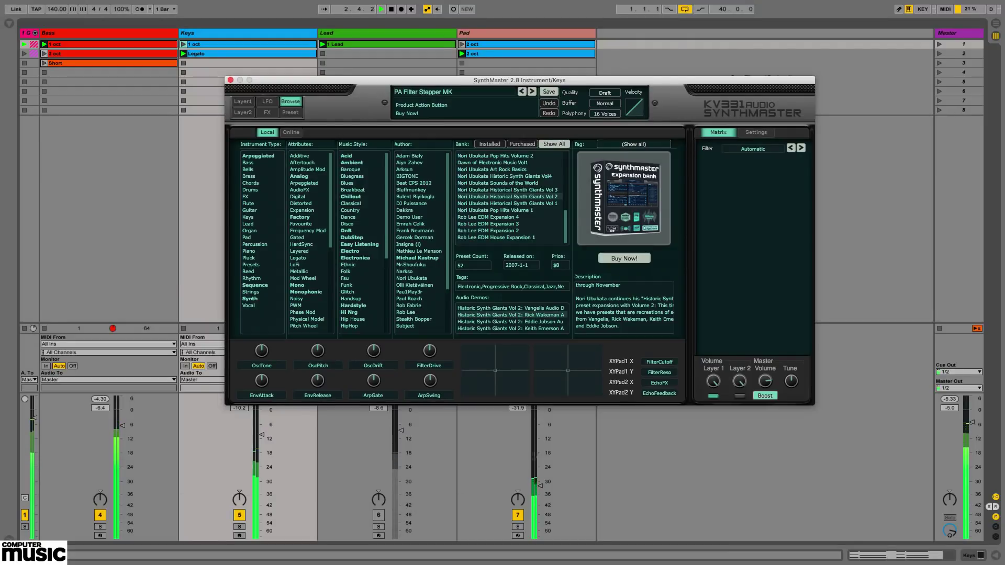
# Buy the Vol 2 bank, acknowledge the notice, and start entering contact details on the order page.
pyautogui.click(628, 259)
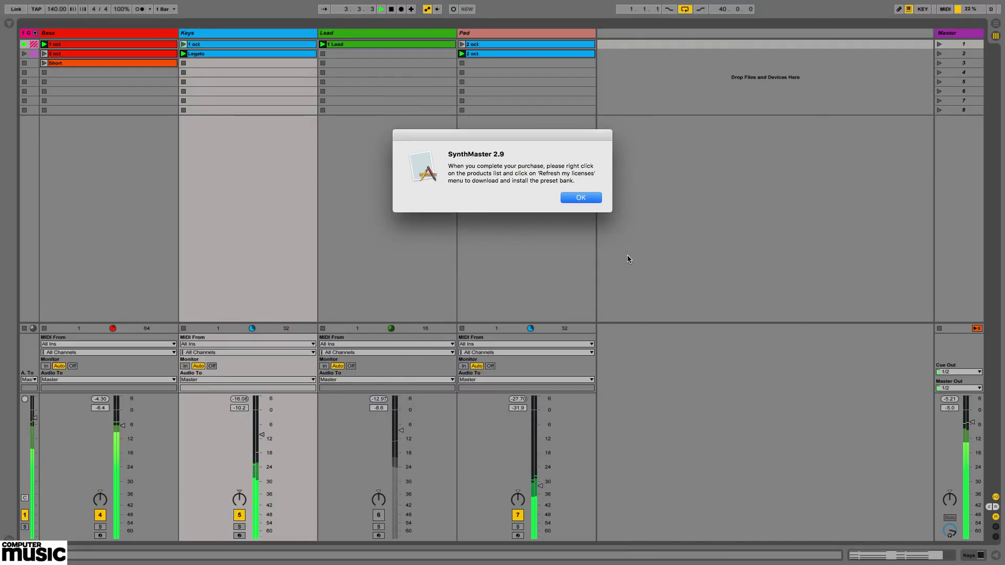
pyautogui.press('Return')
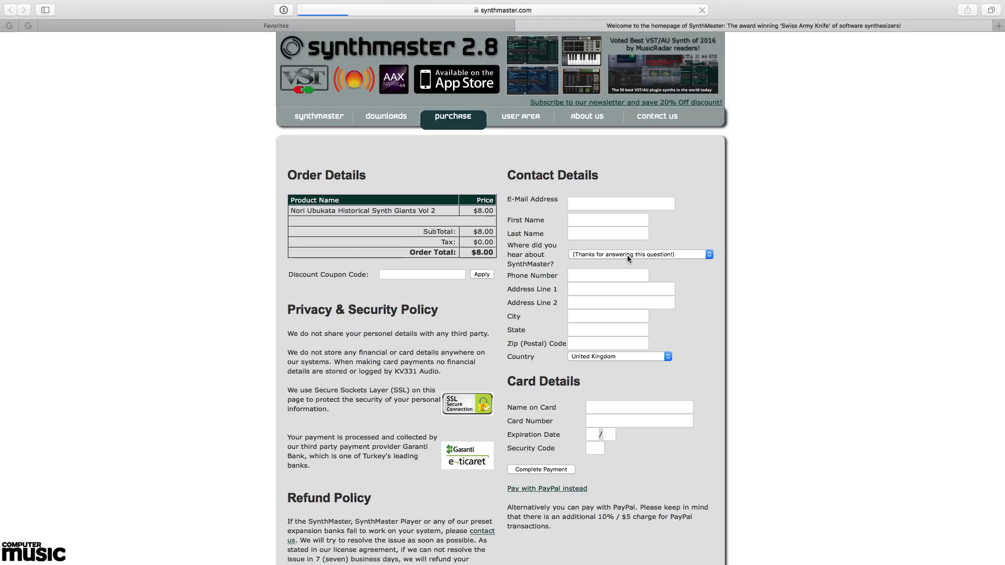
pyautogui.click(602, 205)
pyautogui.write('Your Name')
pyautogui.press('Tab')
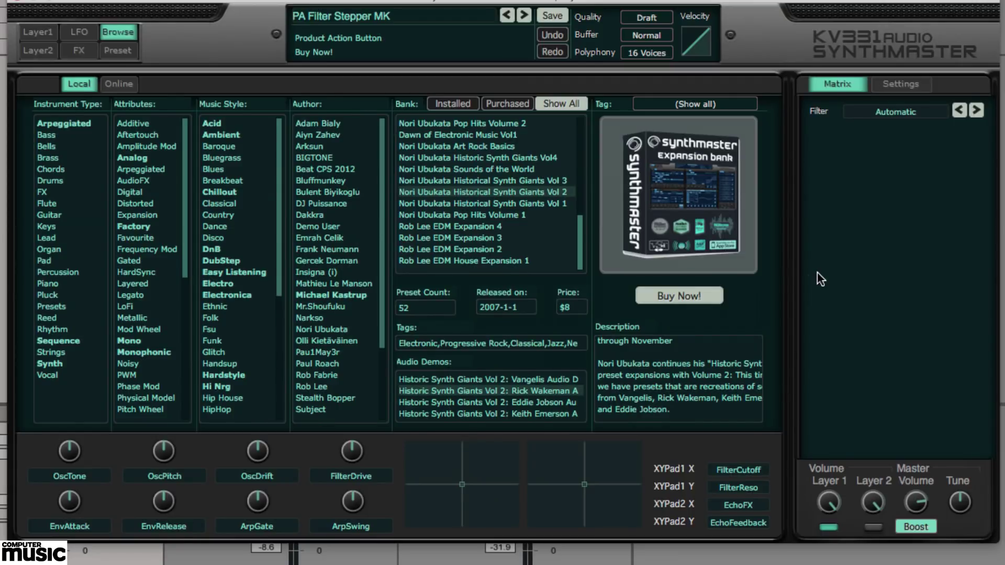
# Choose Refresh my licenses from the Bank list menu and decline downloading the banks now.
pyautogui.rightClick(499, 188)
pyautogui.click(533, 191)
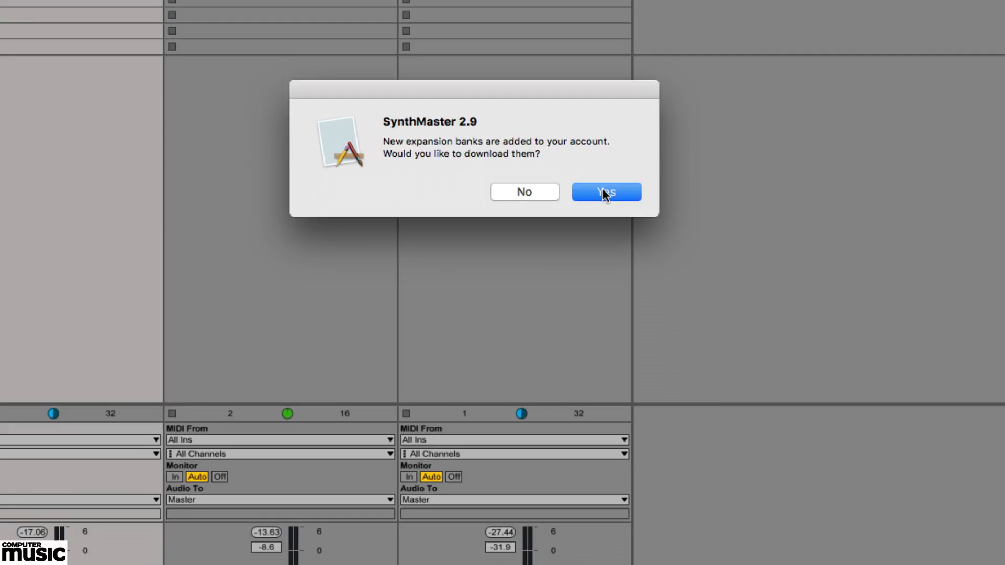
pyautogui.click(526, 191)
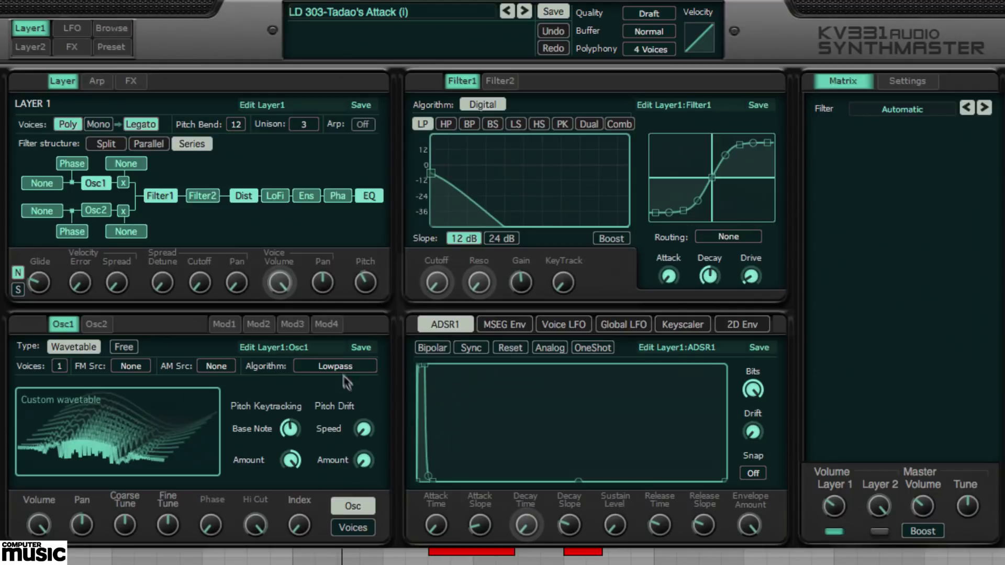
pyautogui.click(372, 367)
pyautogui.click(372, 366)
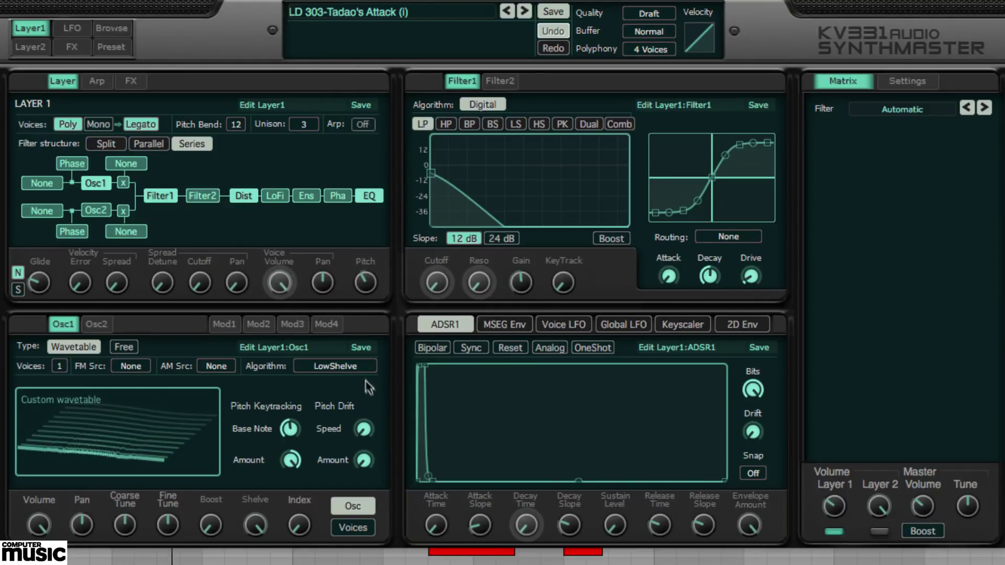
pyautogui.click(365, 363)
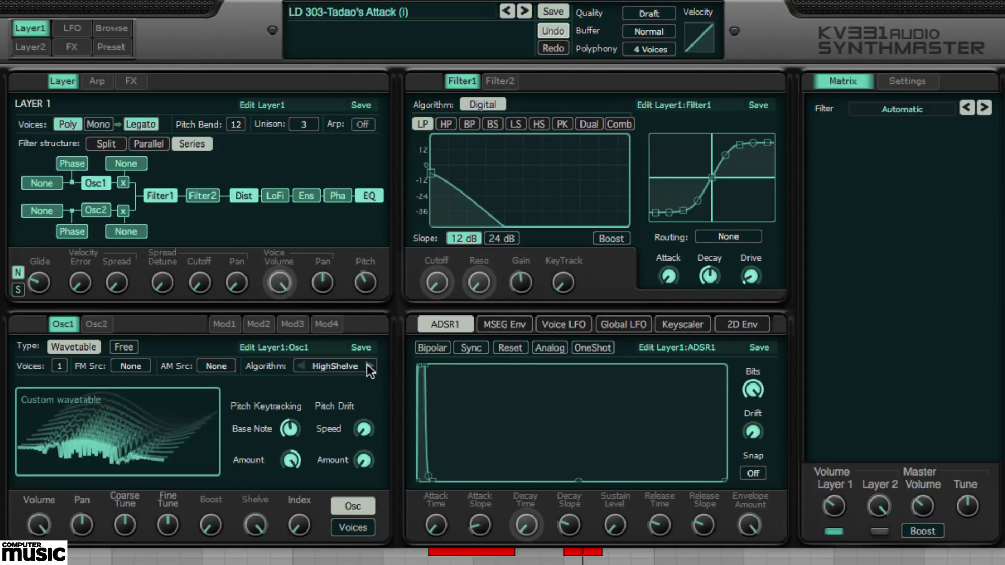
pyautogui.click(368, 368)
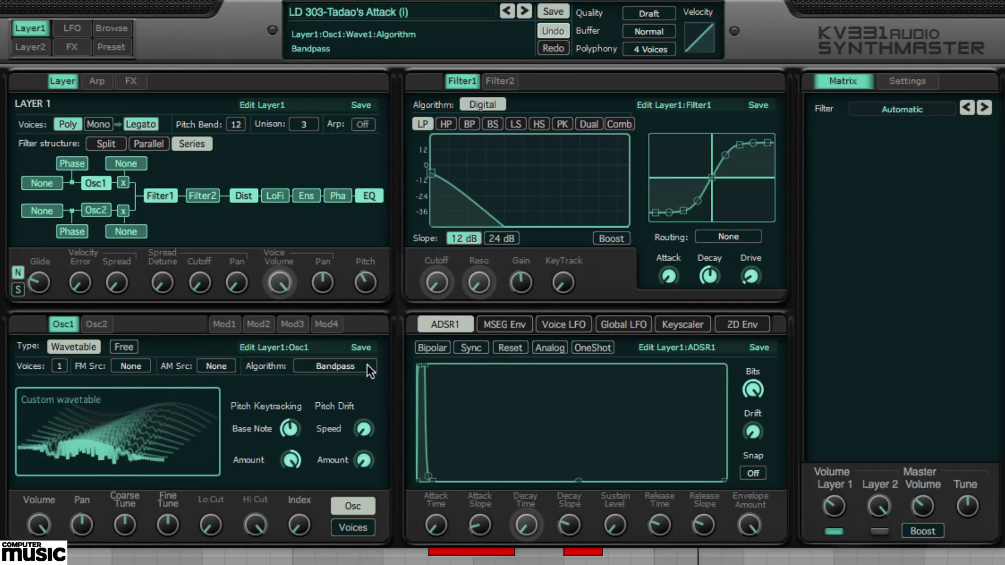
pyautogui.click(301, 365)
pyautogui.click(302, 365)
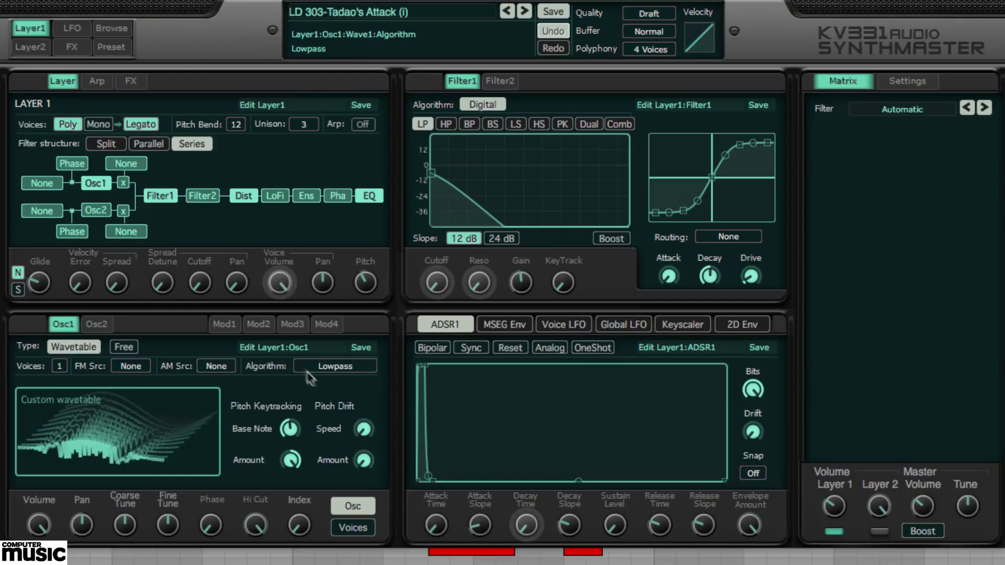
pyautogui.click(328, 365)
pyautogui.moveTo(343, 397)
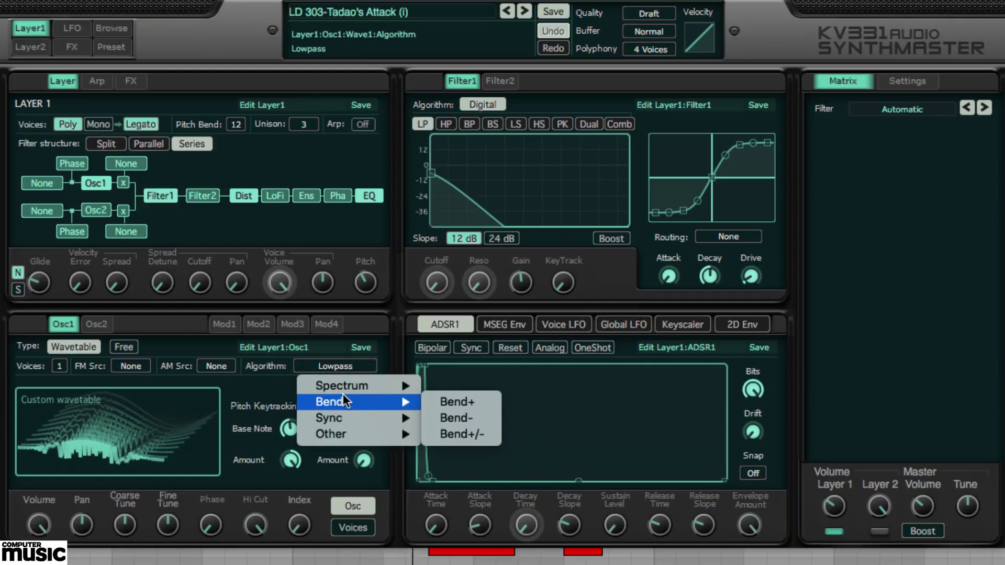
pyautogui.click(826, 382)
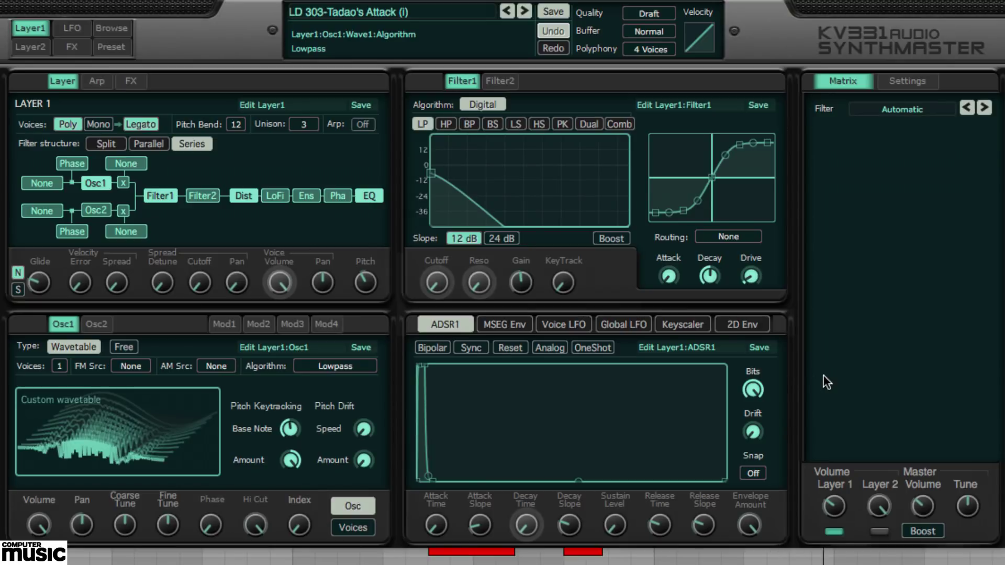
# Switch the global skin to sT-Tranquil Blue and reopen the plug-in window to apply it.
pyautogui.rightClick(195, 38)
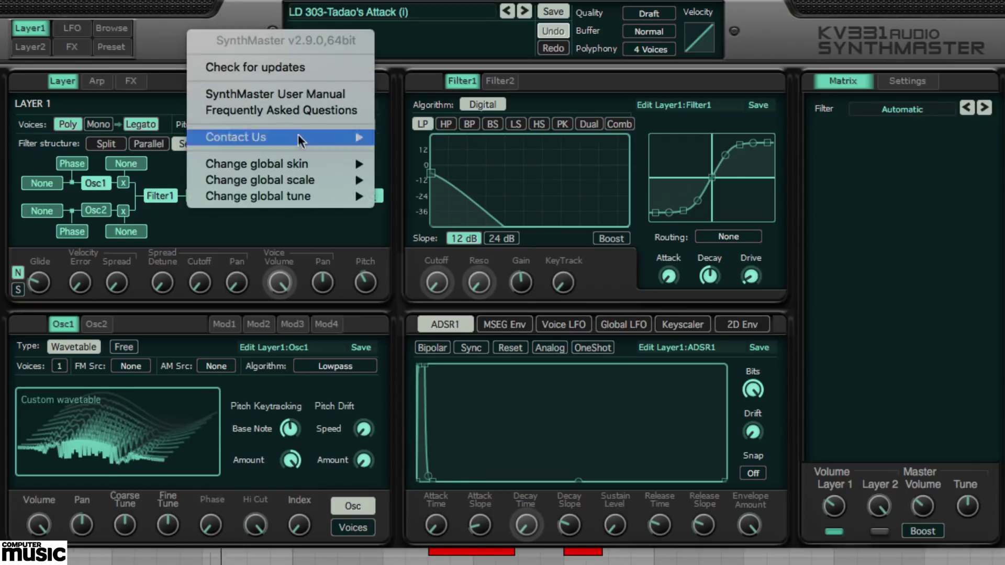
pyautogui.moveTo(318, 164)
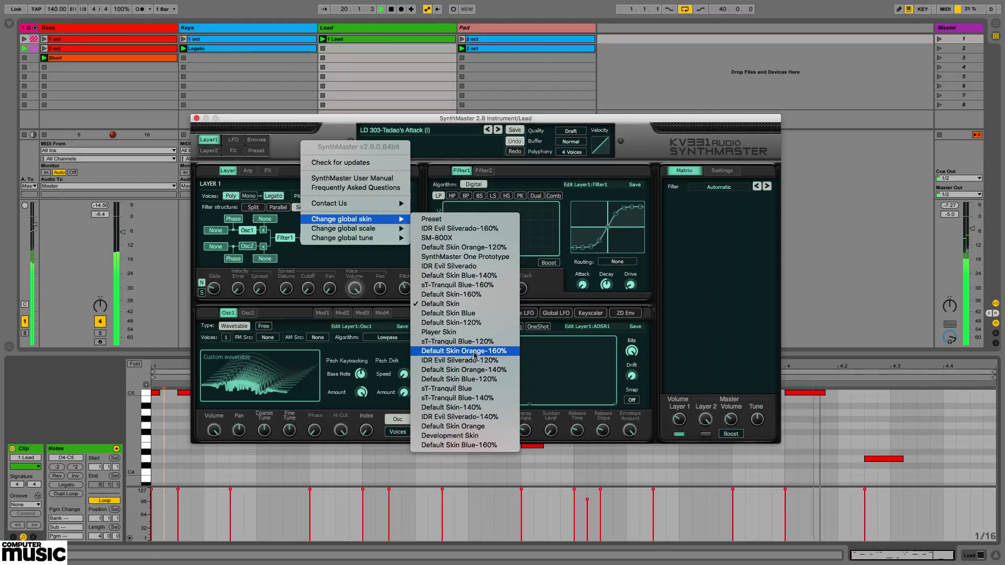
pyautogui.click(475, 389)
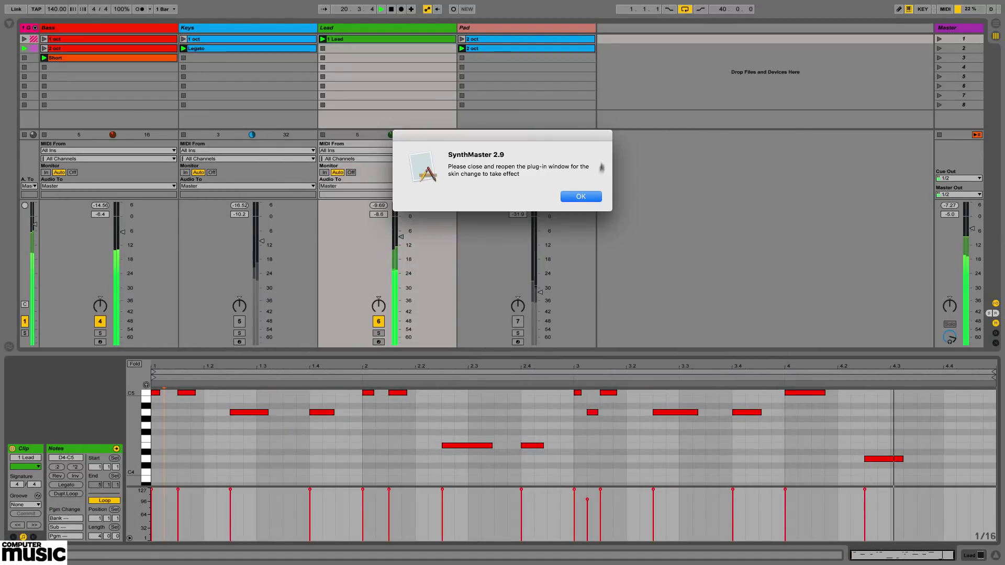
pyautogui.click(581, 197)
pyautogui.hotkey('shift', 'Tab')
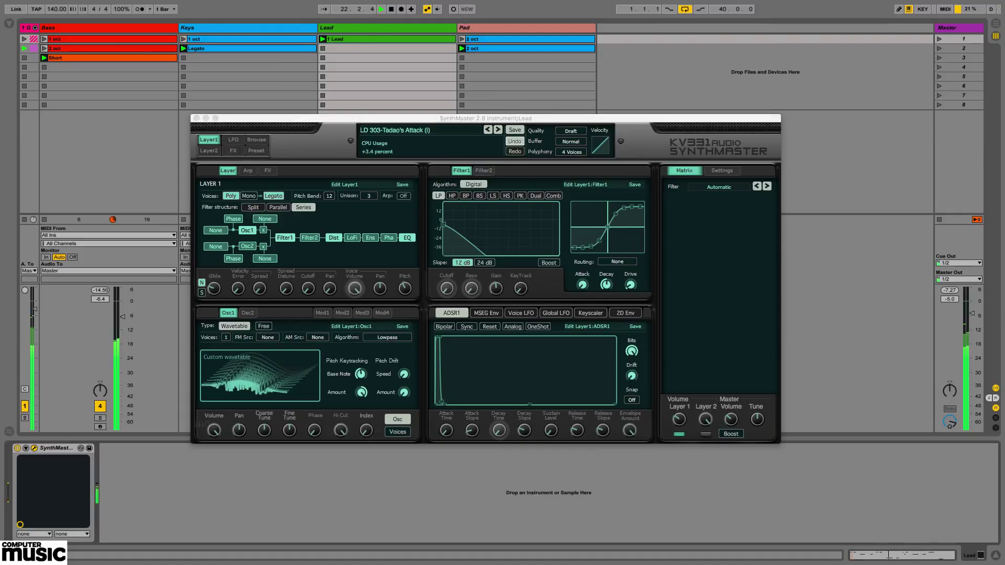
pyautogui.click(34, 448)
pyautogui.click(34, 448)
# Try two scaled Tranquil Blue skin sizes, reopening the plug-in window after each.
pyautogui.rightClick(342, 153)
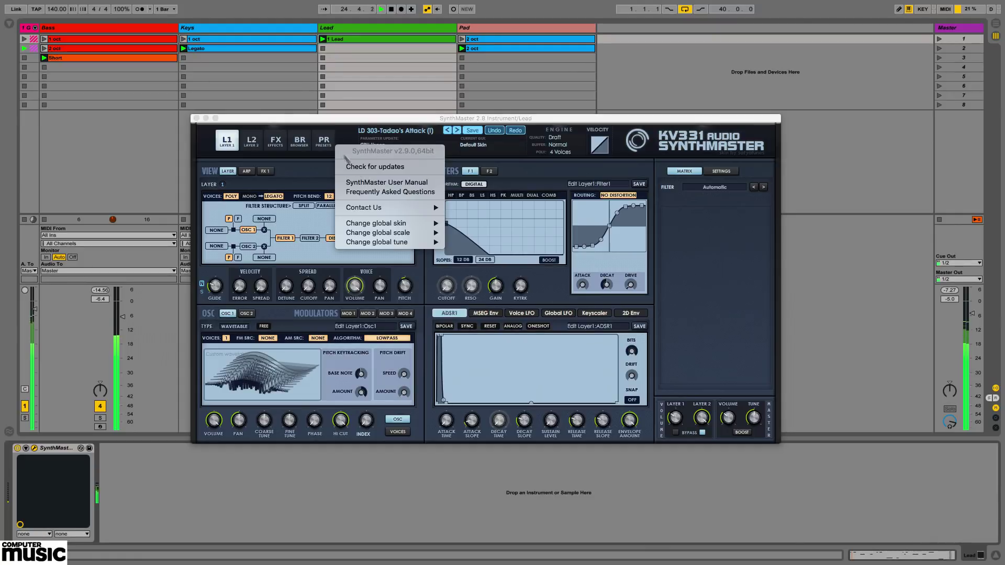
pyautogui.moveTo(413, 223)
pyautogui.click(504, 328)
pyautogui.press('Return')
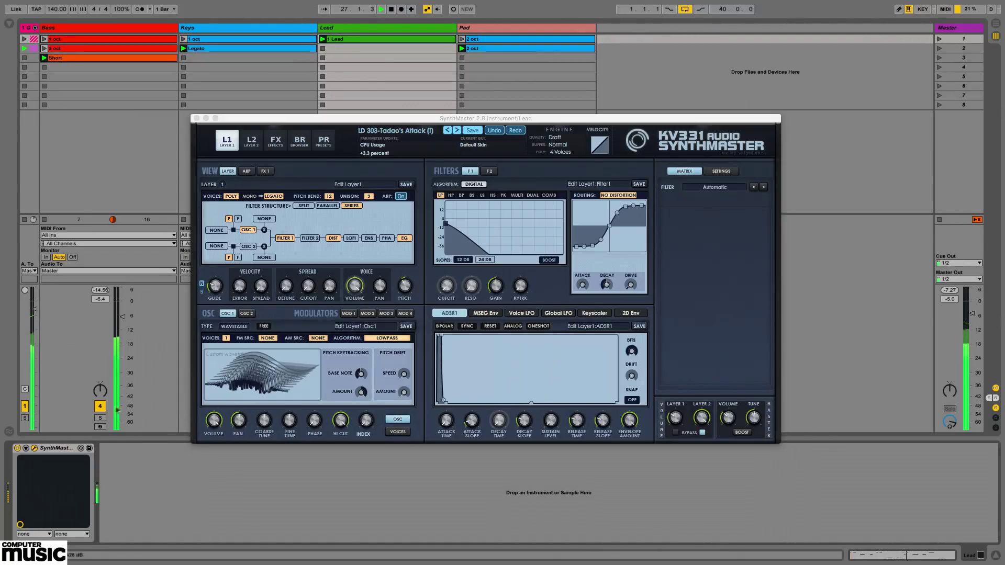
pyautogui.click(34, 448)
pyautogui.click(34, 448)
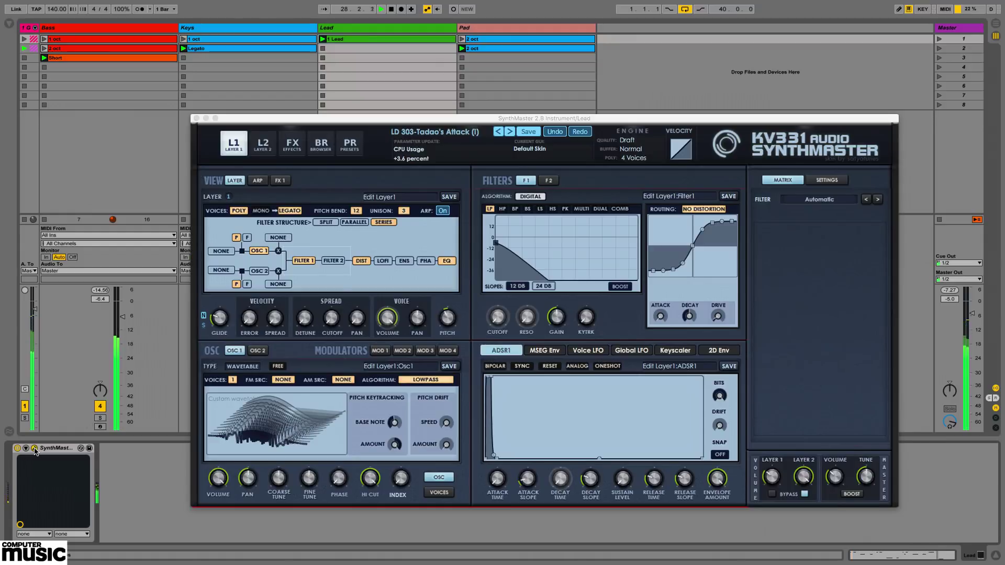
pyautogui.click(381, 156)
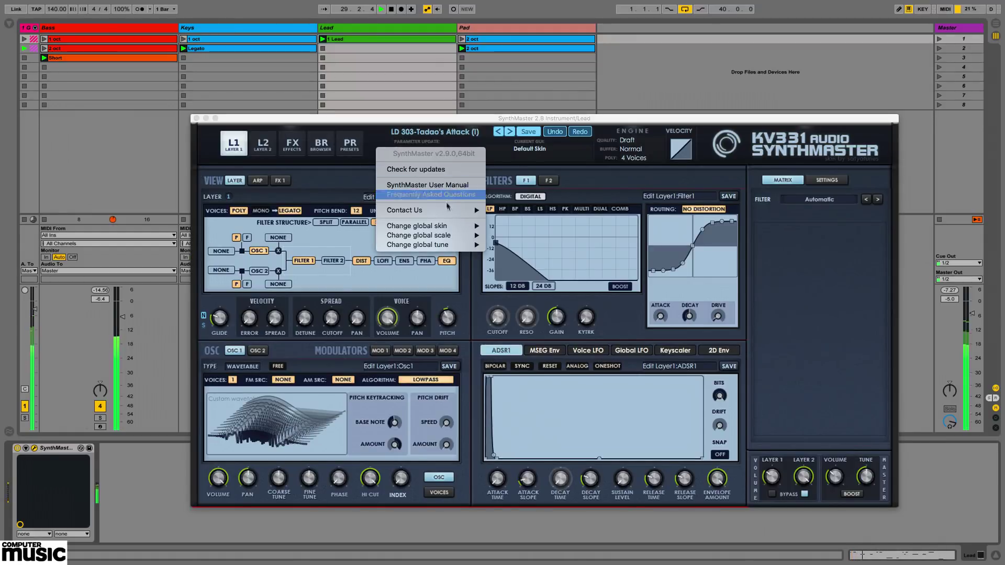
pyautogui.moveTo(445, 225)
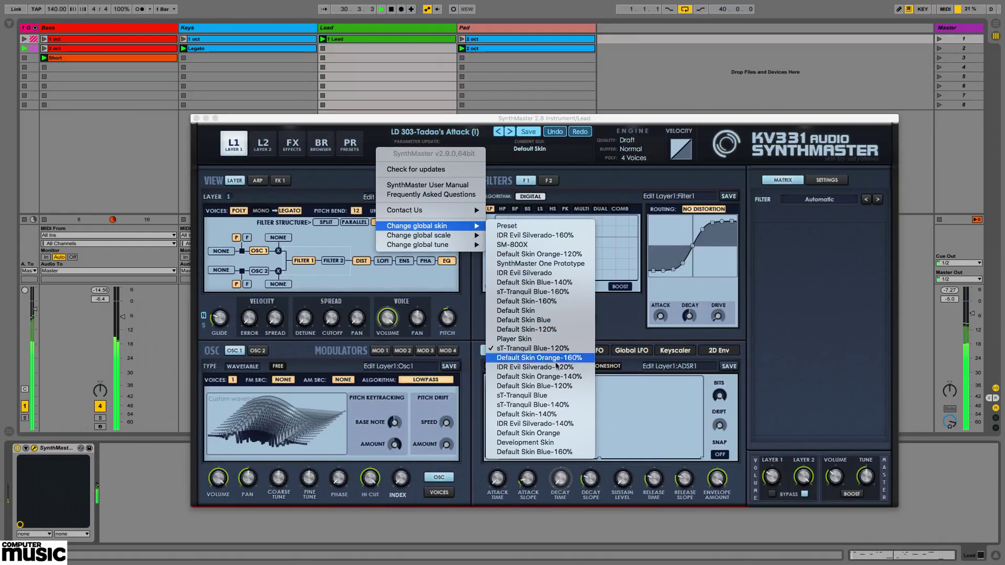
pyautogui.click(531, 395)
pyautogui.press('Return')
pyautogui.click(34, 449)
pyautogui.click(34, 449)
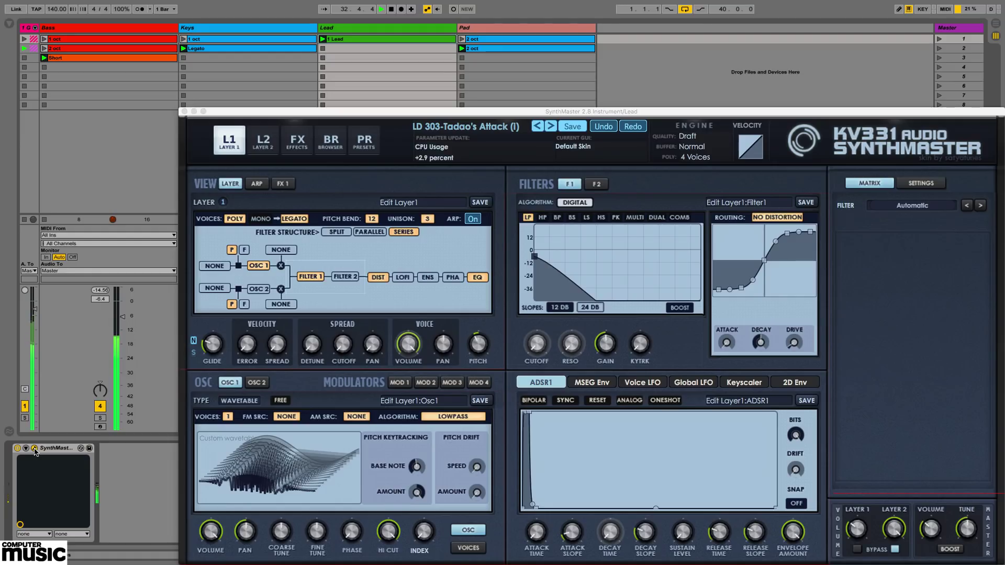
# Move the enlarged window up-left and apply the 140% scaled Tranquil Blue skin.
pyautogui.moveTo(310, 116); pyautogui.dragTo(148, 14)
pyautogui.rightClick(247, 84)
pyautogui.moveTo(314, 156)
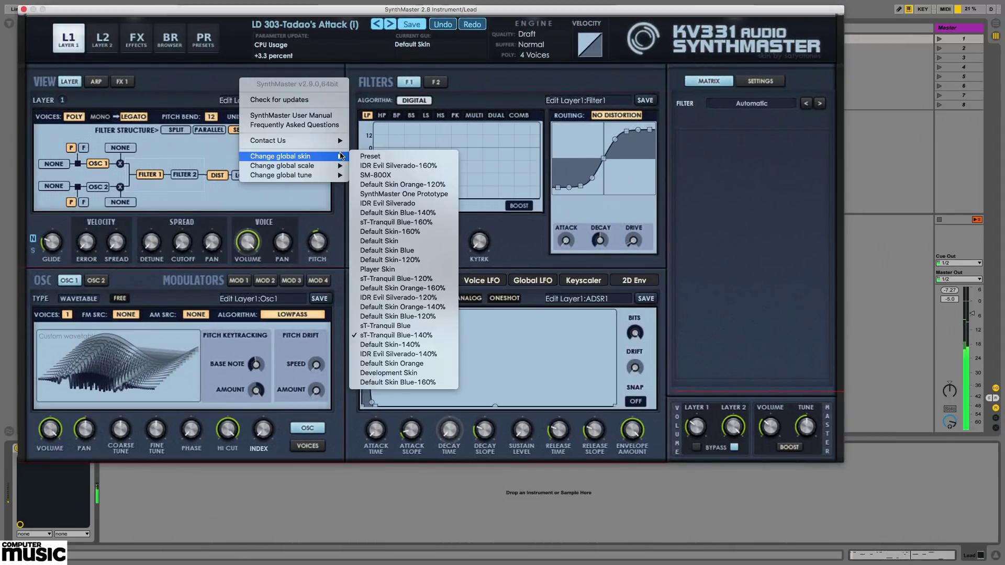
pyautogui.click(427, 222)
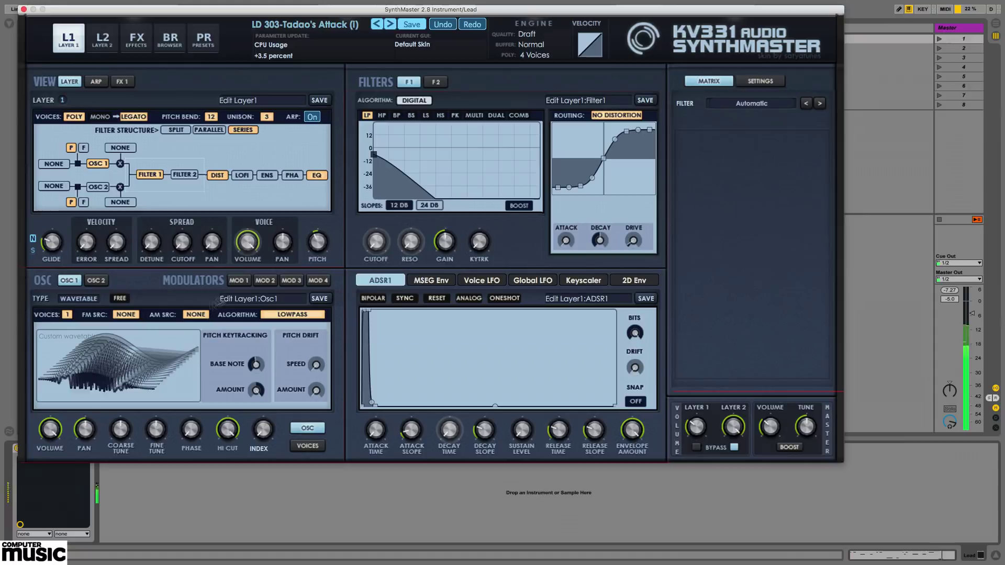
# Reopen the plug-in window and drag Osc1's INDEX knob up to morph the wavetable.
pyautogui.click(23, 9)
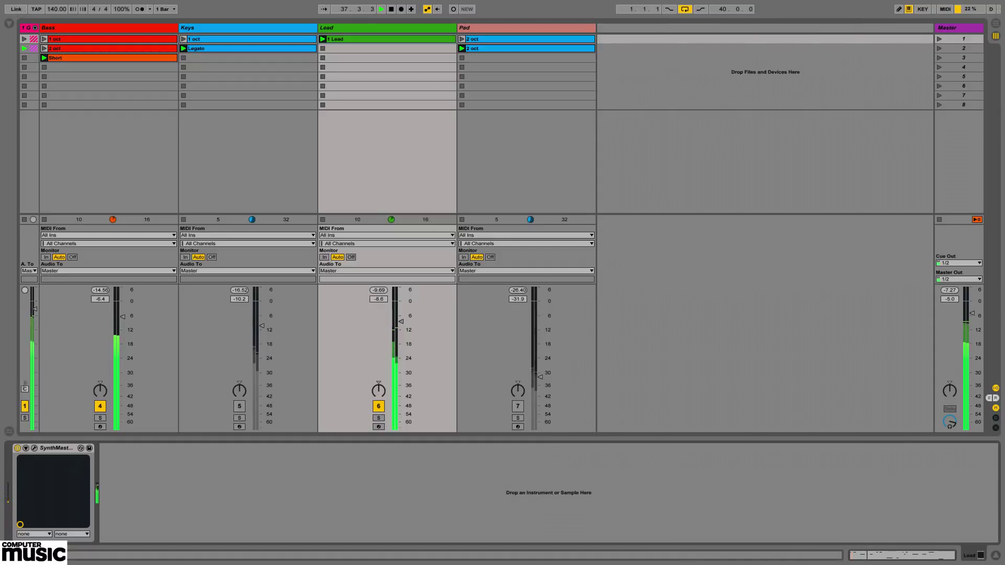
pyautogui.click(34, 448)
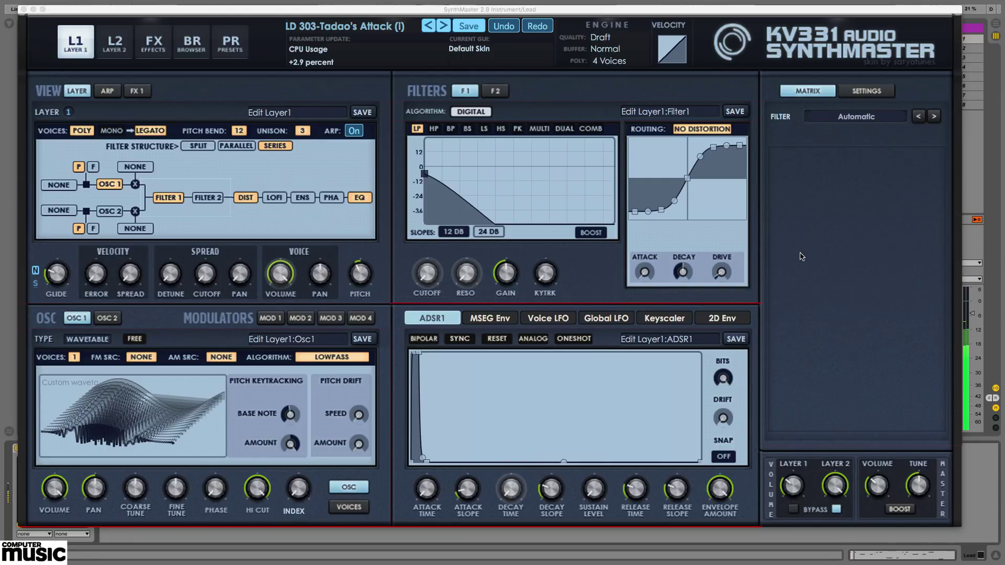
pyautogui.click(300, 482)
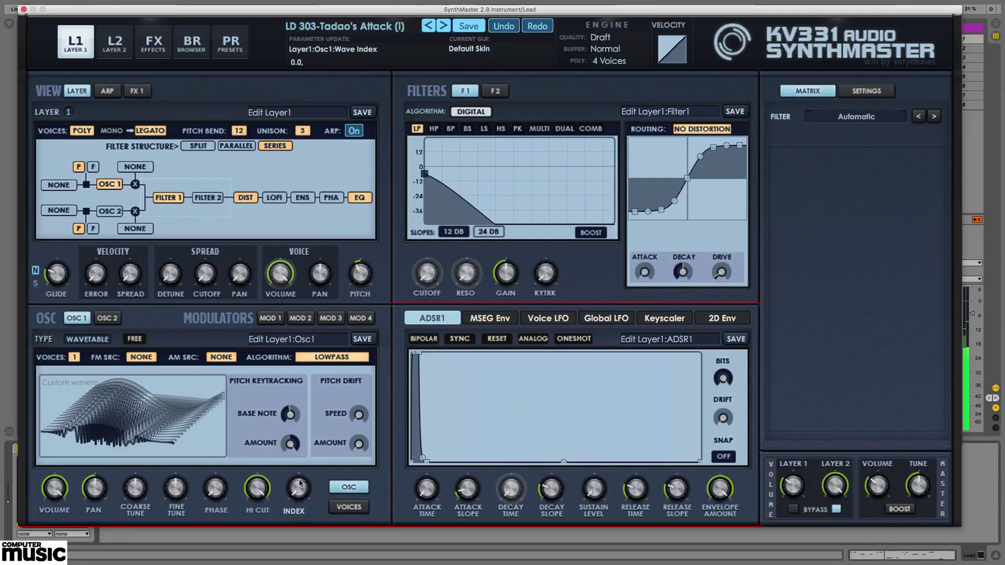
pyautogui.moveTo(302, 465)
pyautogui.mouseDown()
pyautogui.moveTo(310, 429)
pyautogui.moveTo(306, 453)
pyautogui.mouseUp()
pyautogui.moveTo(136, 387)
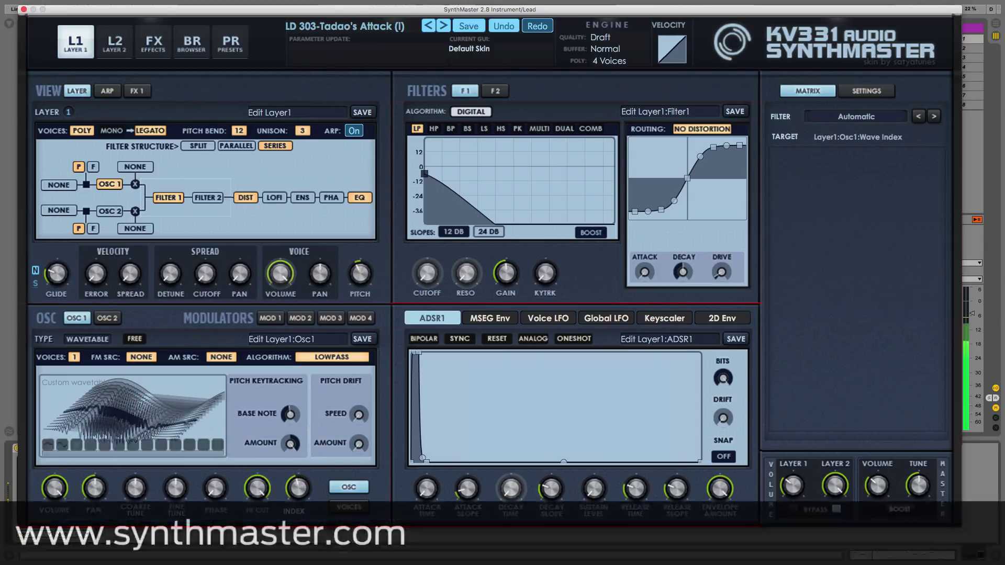